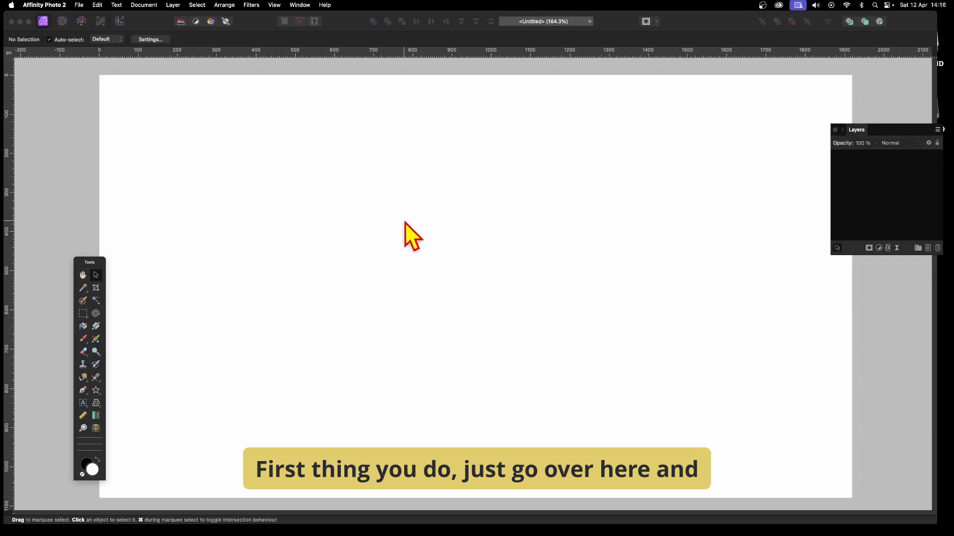
Draw a straight vertical line about 640 px long on the canvas with the Pen tool
{"action": "left_click", "coordinate": [86, 394]}
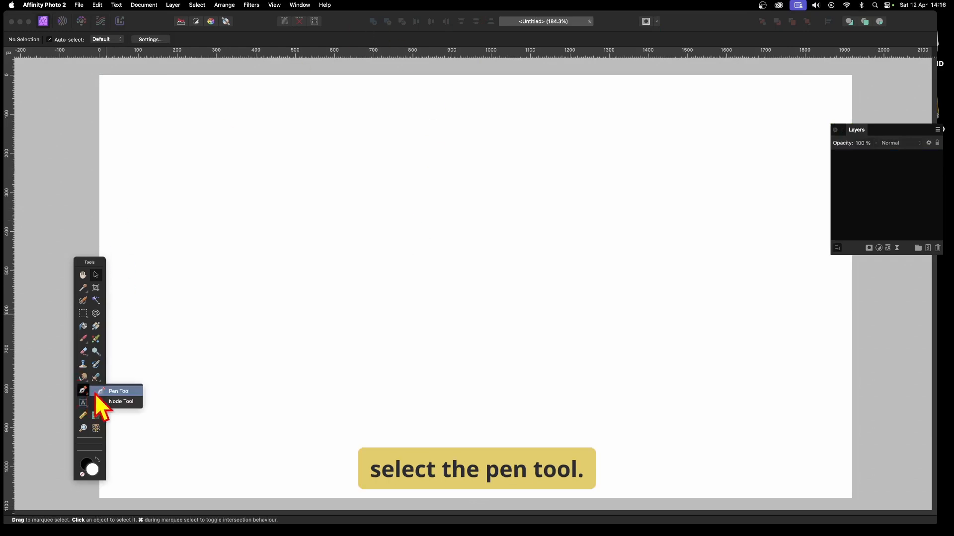
{"action": "left_click", "coordinate": [119, 391]}
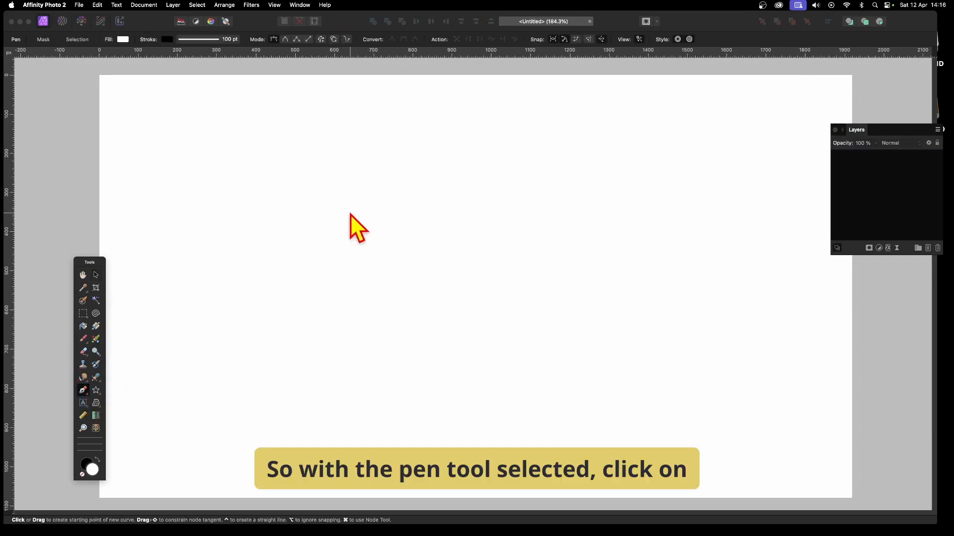
{"action": "left_click", "coordinate": [384, 151]}
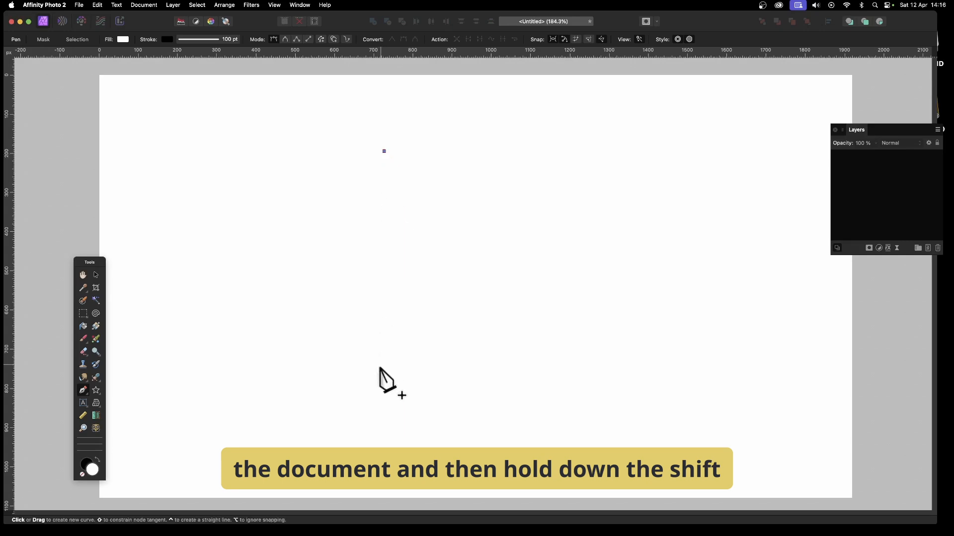
{"action": "left_click", "coordinate": [384, 403]}
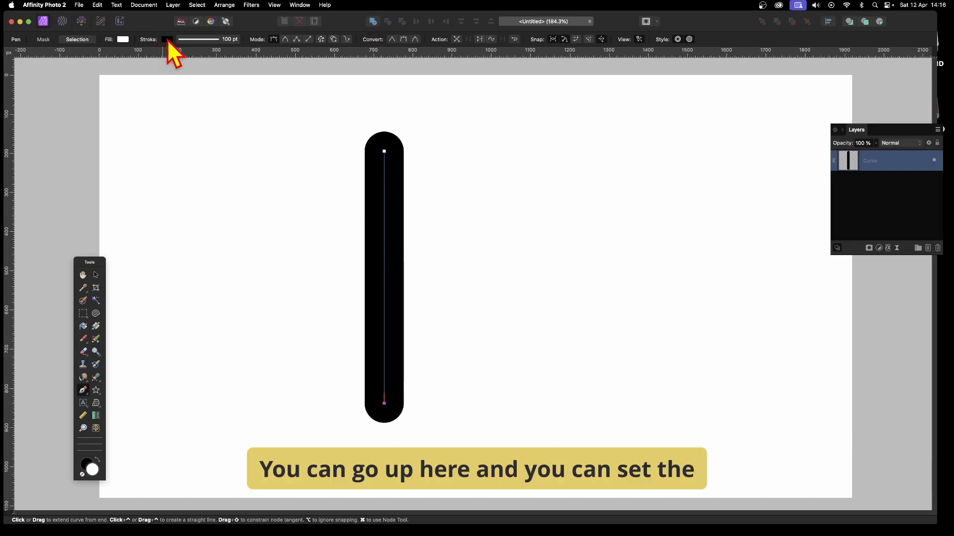
Set the line's stroke colour to pink (R 255, G 45, B 159)
{"action": "left_click", "coordinate": [168, 40]}
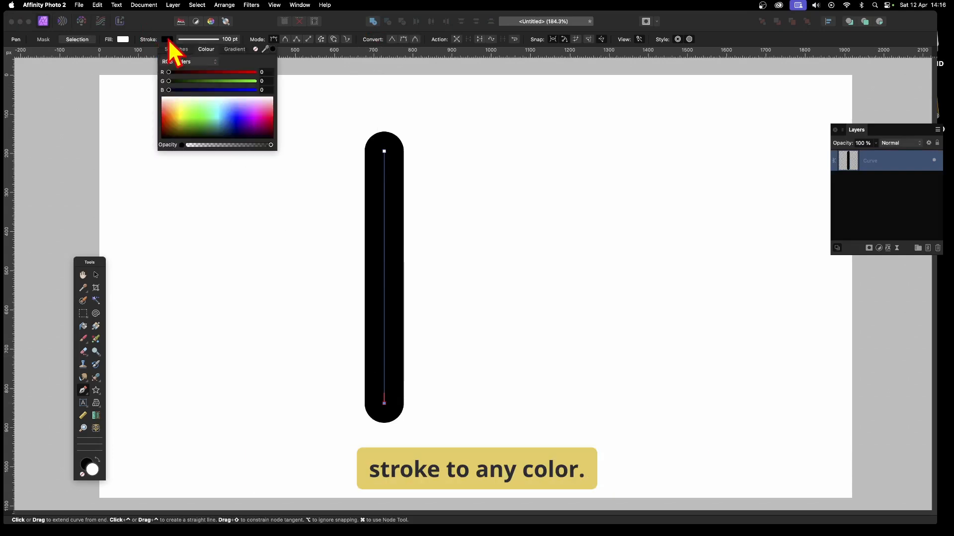
{"action": "left_click", "coordinate": [193, 108]}
{"action": "left_click", "coordinate": [194, 110]}
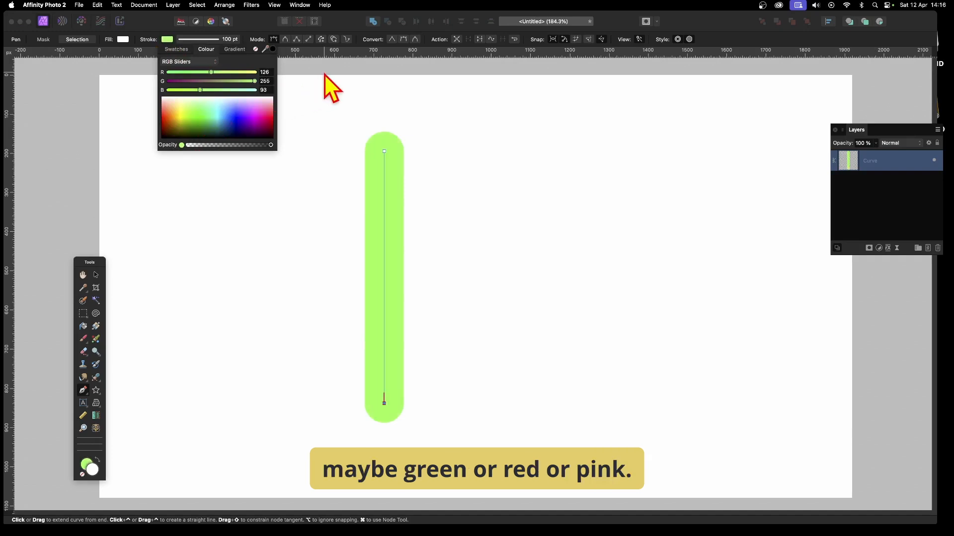
{"action": "left_click", "coordinate": [264, 120]}
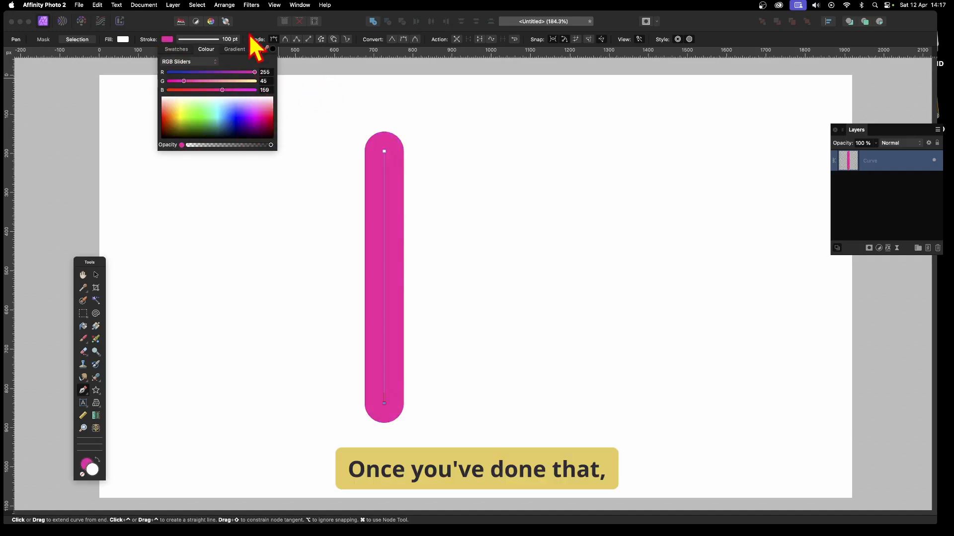
Check the line's stroke width settings and rasterise its curve layer
{"action": "left_click", "coordinate": [226, 40]}
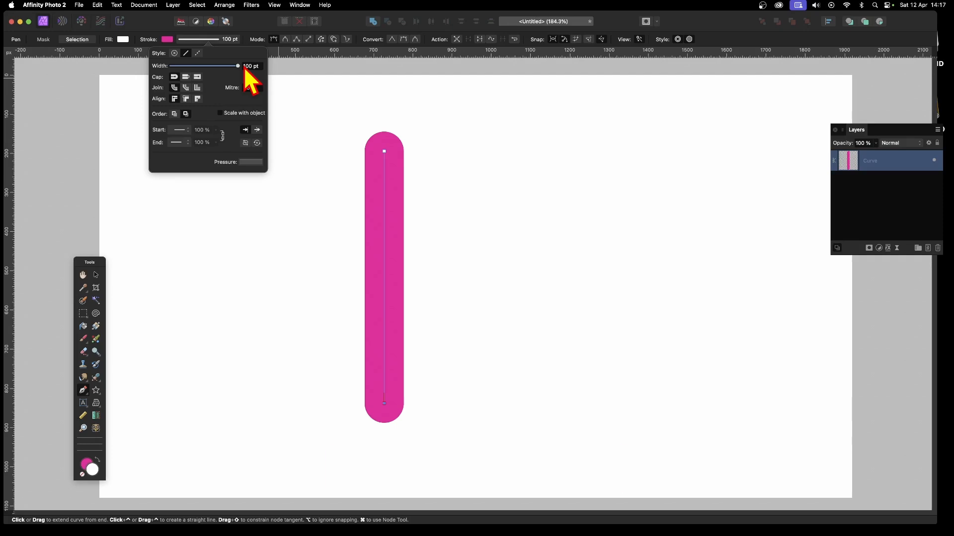
{"action": "left_click", "coordinate": [174, 5]}
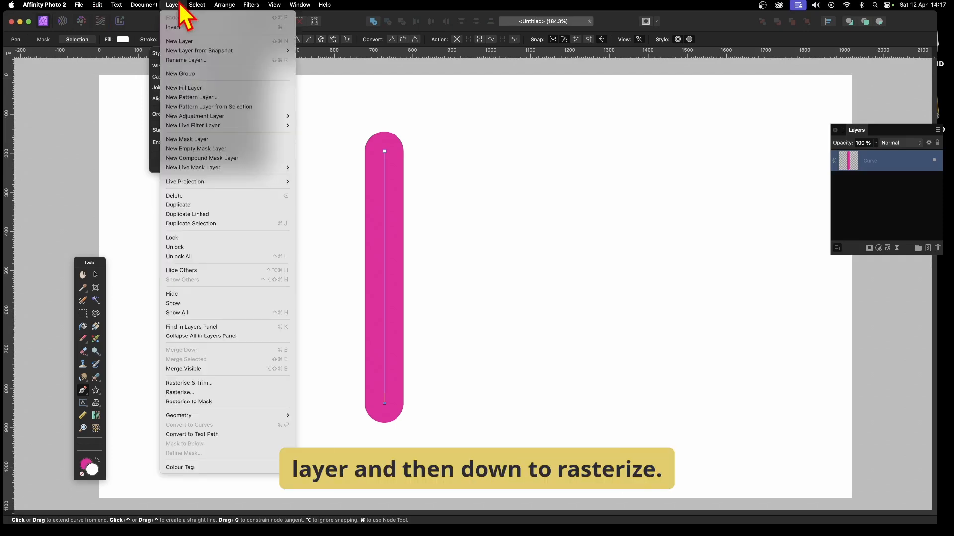
{"action": "left_click", "coordinate": [185, 393]}
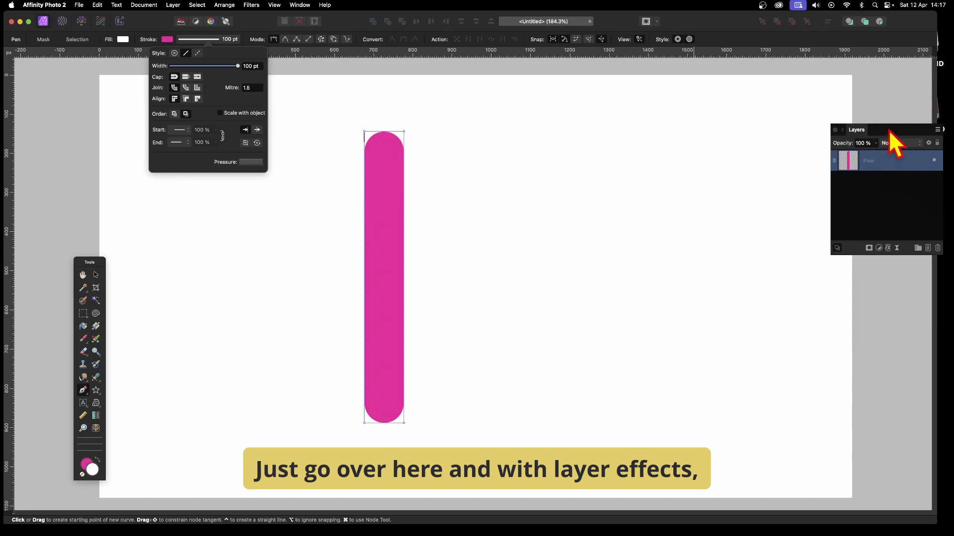
Apply a 3D layer effect to the rasterised line with a radius of about 80 px
{"action": "left_click_drag", "start_coordinate": [889, 129], "coordinate": [691, 107]}
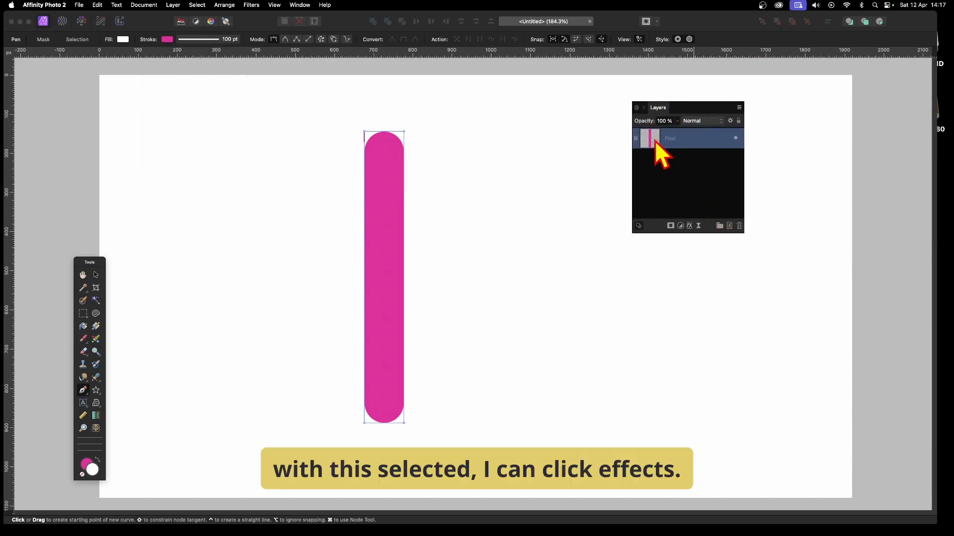
{"action": "left_click", "coordinate": [690, 226]}
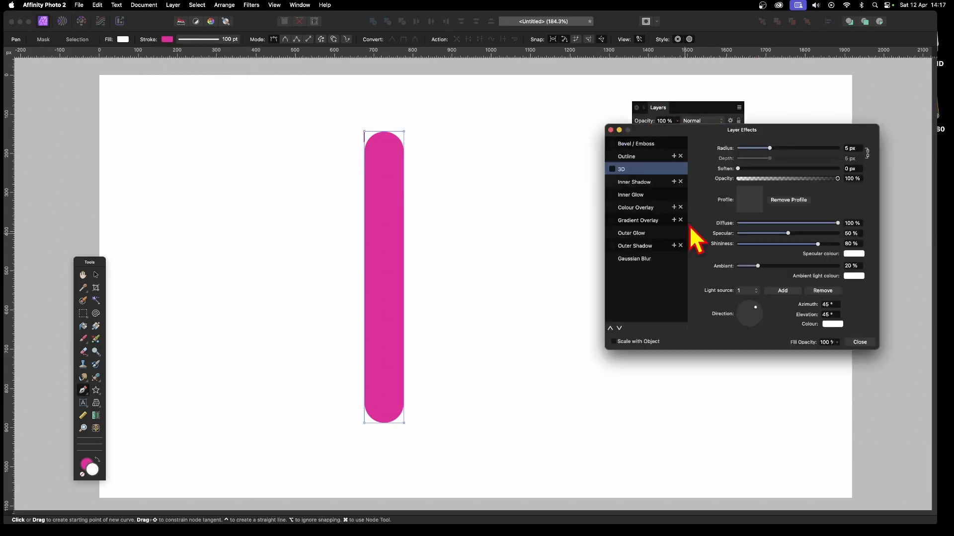
{"action": "left_click", "coordinate": [612, 169]}
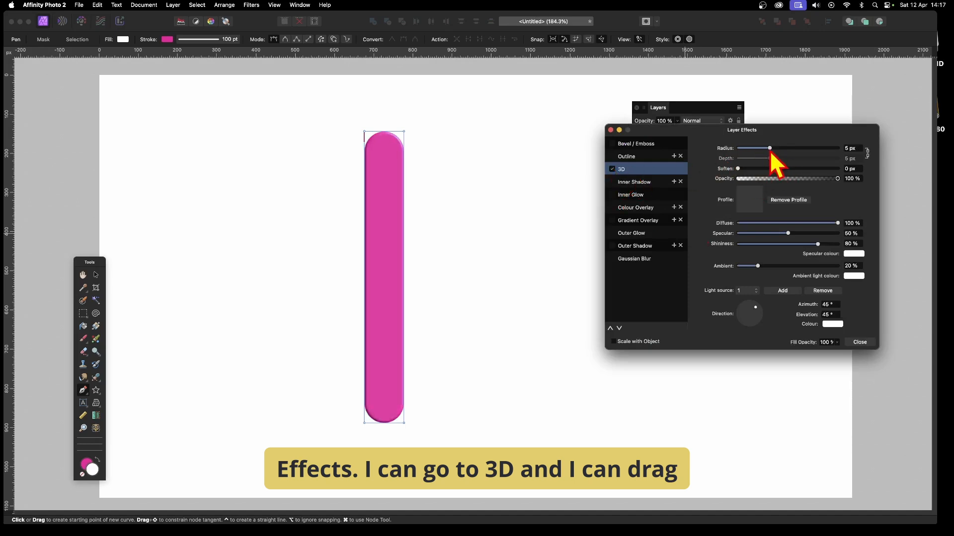
{"action": "left_click_drag", "start_coordinate": [769, 148], "coordinate": [836, 159]}
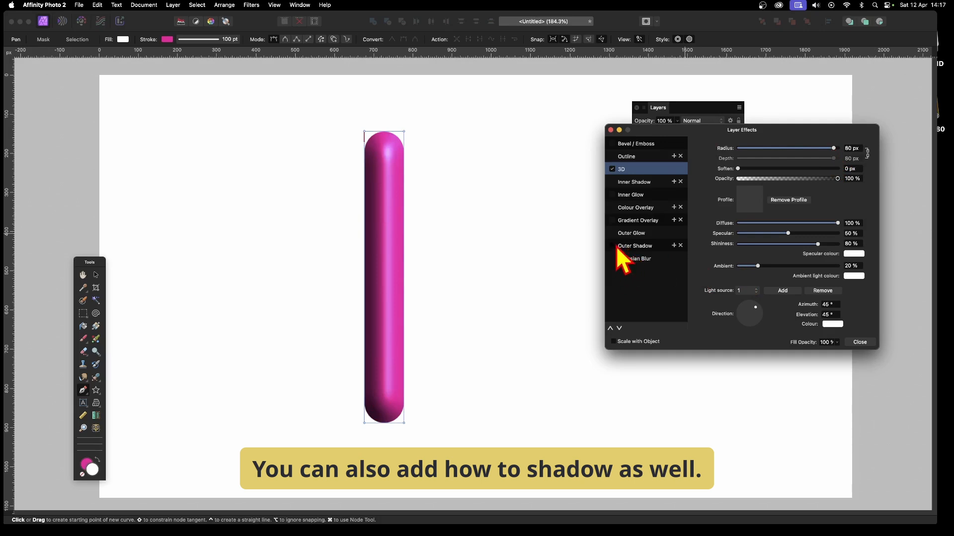
Add an outer shadow to the line with radius 17.8 px, offset 15.9 px and intensity 50%
{"action": "left_click", "coordinate": [634, 246]}
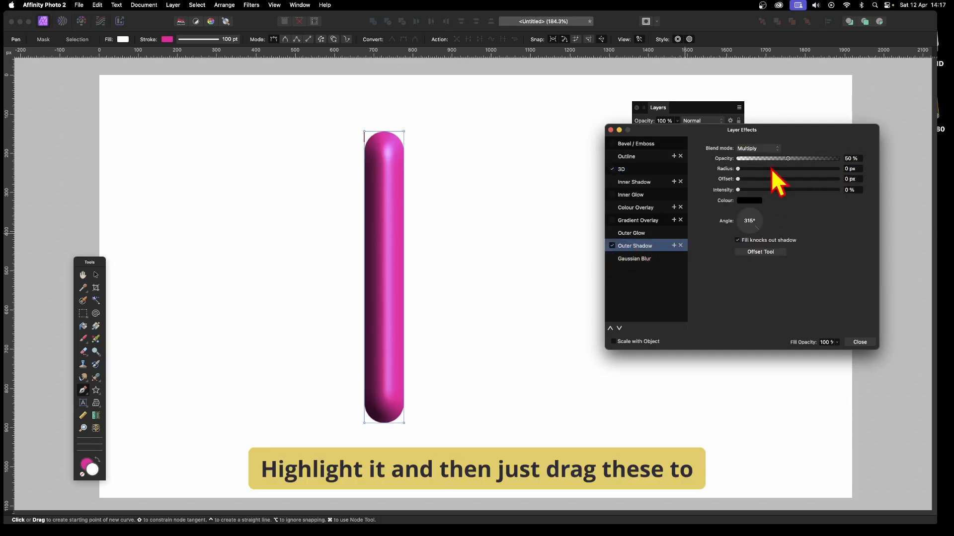
{"action": "left_click_drag", "start_coordinate": [781, 170], "coordinate": [789, 169]}
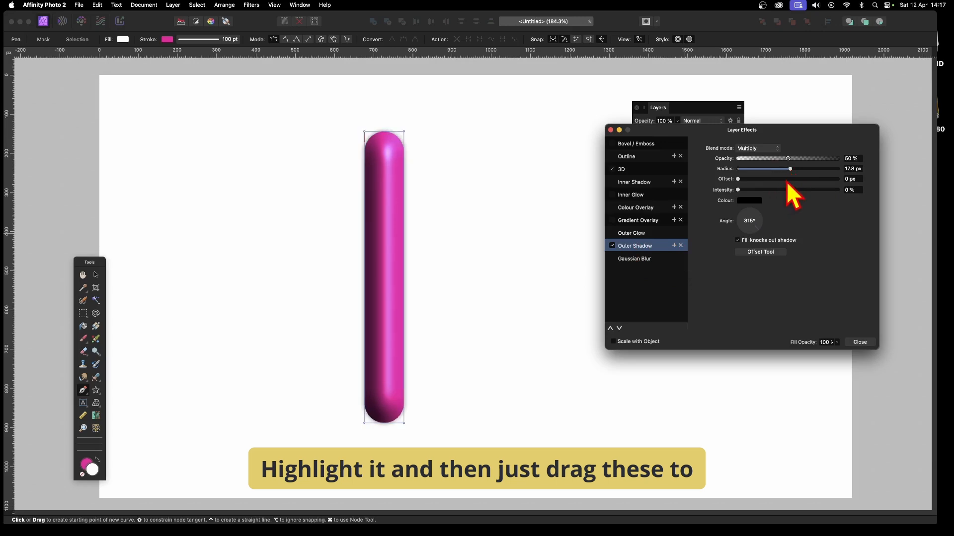
{"action": "left_click", "coordinate": [788, 179]}
{"action": "left_click", "coordinate": [788, 190]}
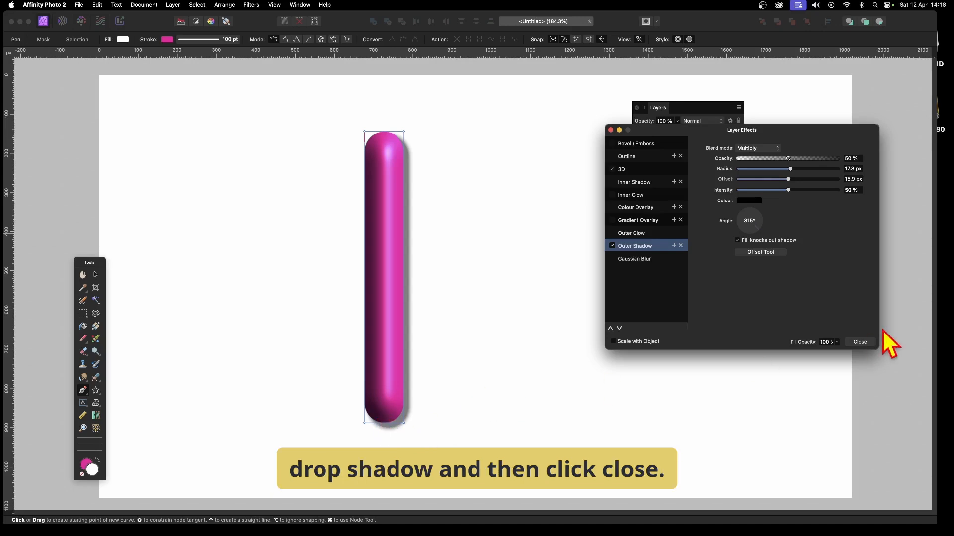
{"action": "left_click", "coordinate": [860, 343]}
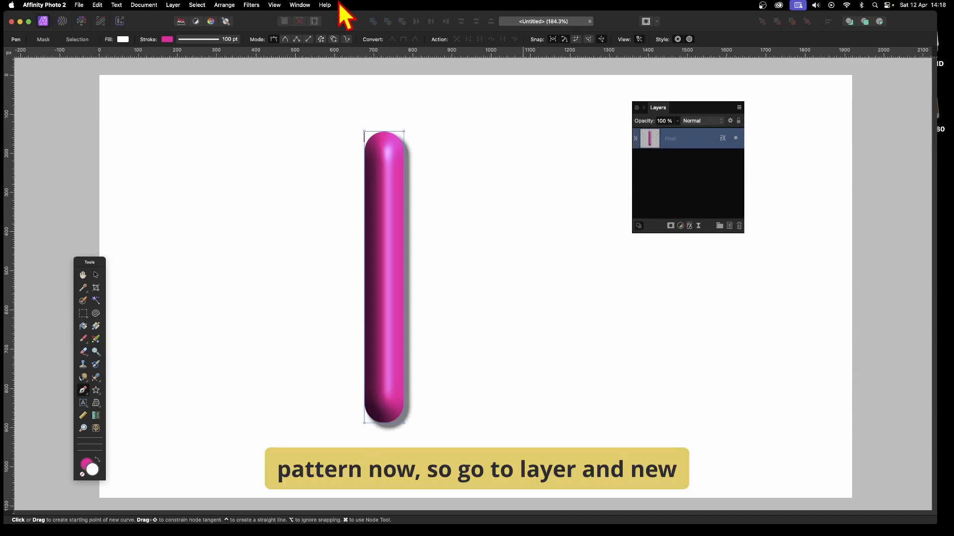
{"action": "left_click", "coordinate": [173, 5]}
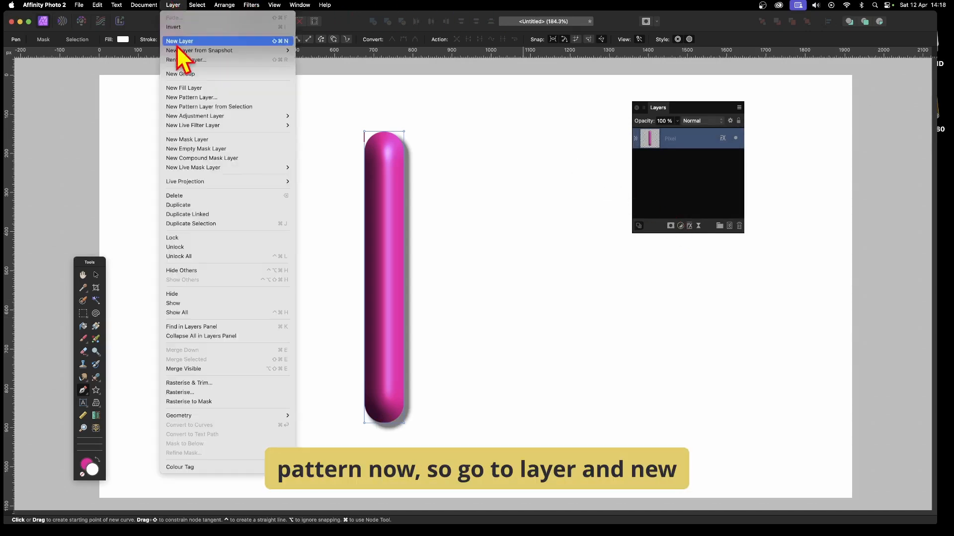
{"action": "left_click", "coordinate": [199, 106]}
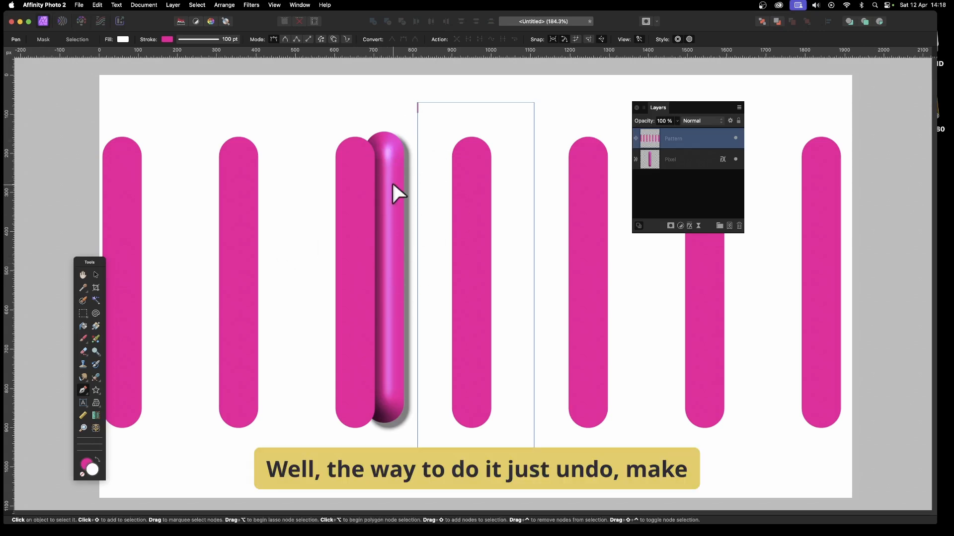
{"action": "key", "text": "super+z"}
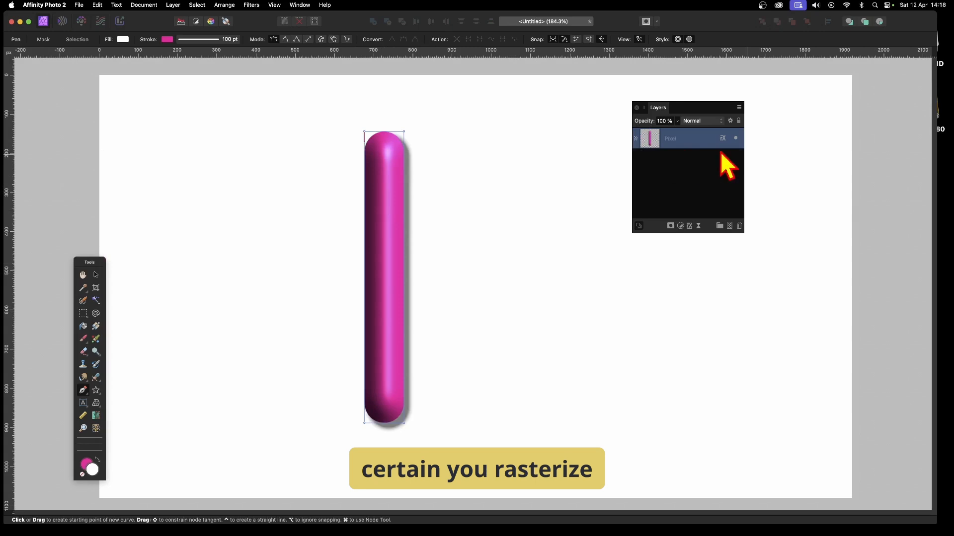
Rasterise the line's layer with Preserve layer FX turned off
{"action": "left_click", "coordinate": [172, 5]}
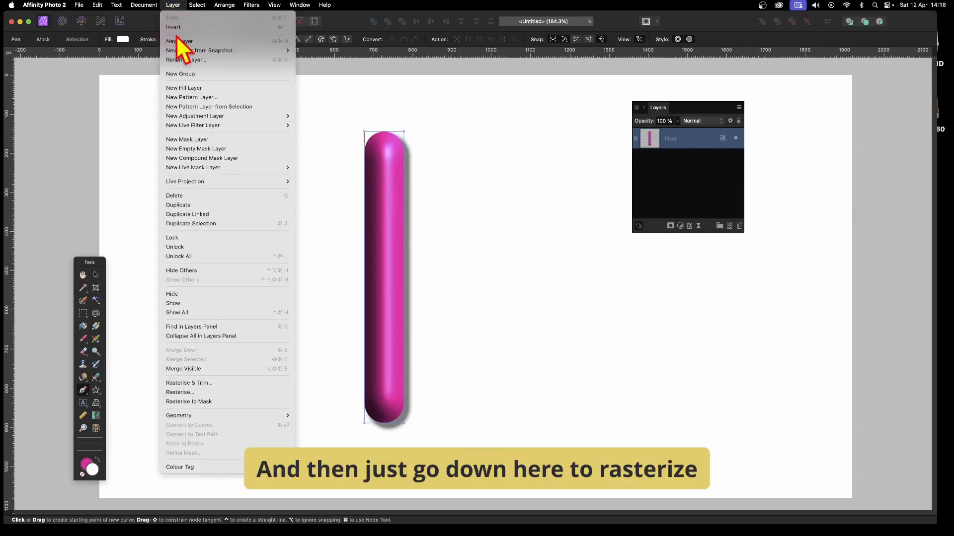
{"action": "left_click", "coordinate": [197, 392]}
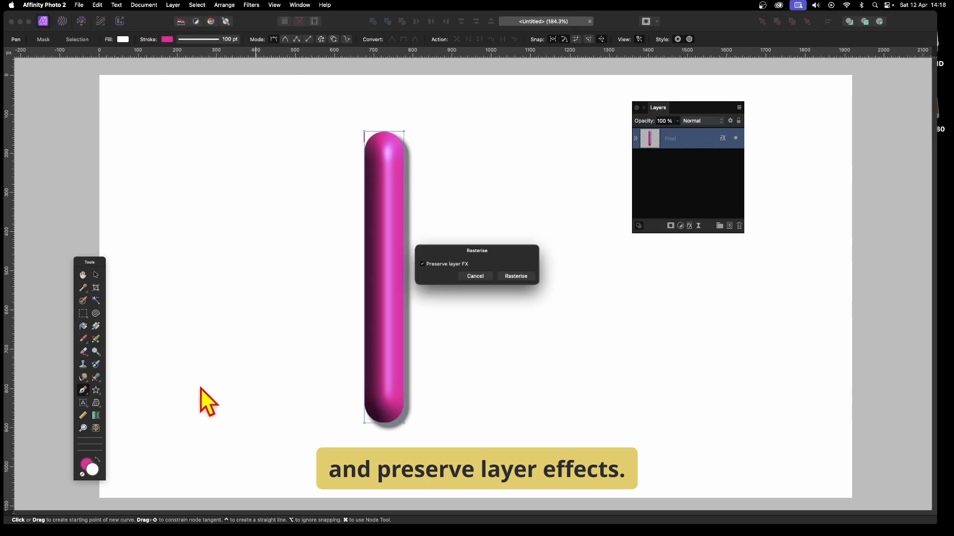
{"action": "left_click", "coordinate": [422, 264]}
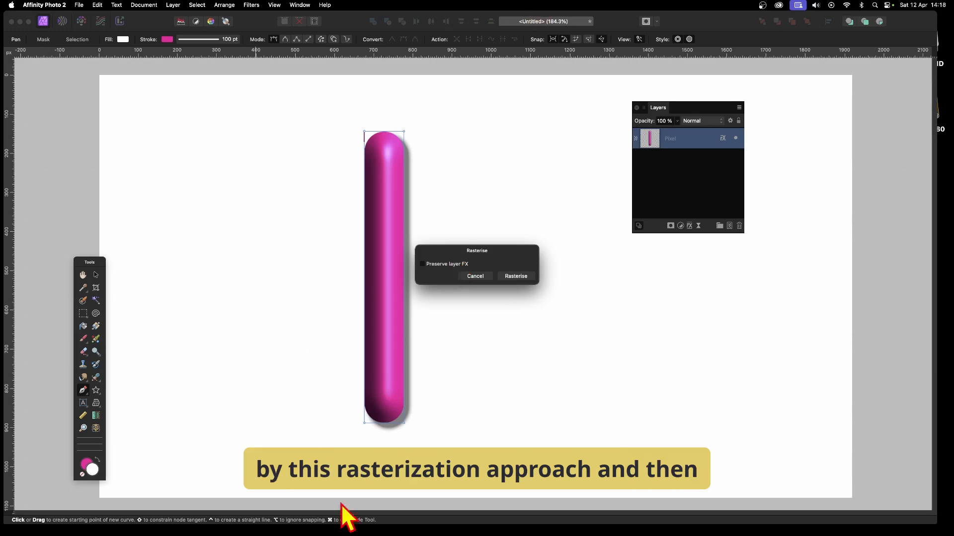
{"action": "left_click", "coordinate": [516, 277]}
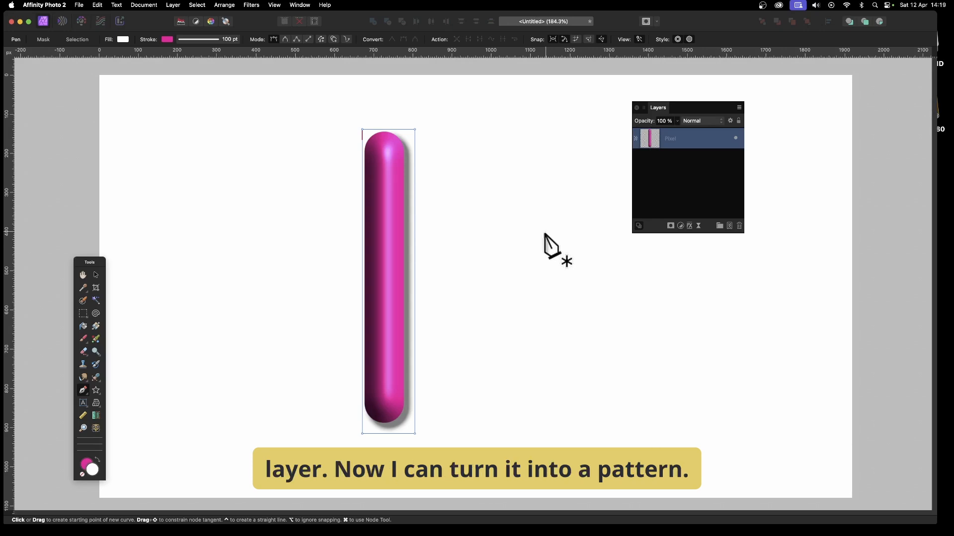
Create a new pattern layer from the selected line and narrow its tile to roughly half its width
{"action": "left_click", "coordinate": [173, 5]}
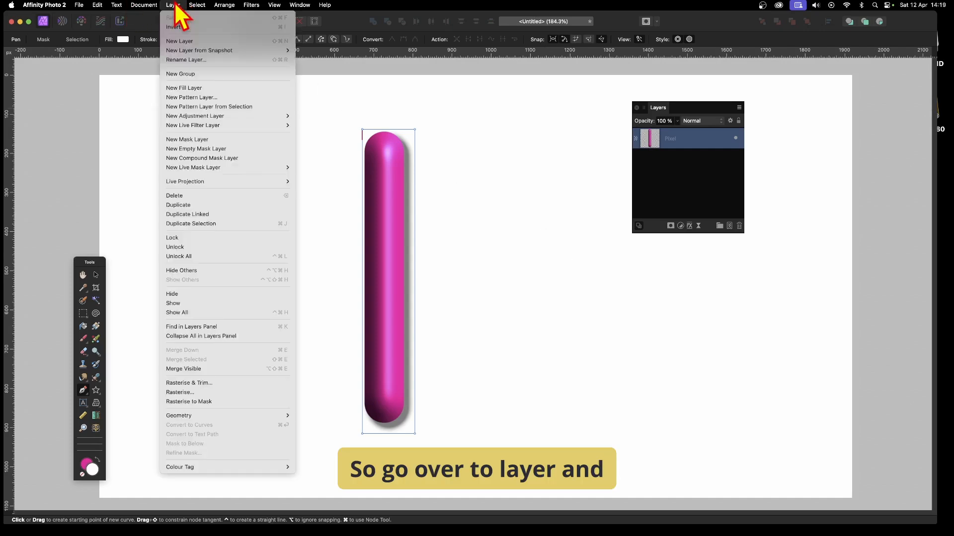
{"action": "left_click", "coordinate": [201, 107]}
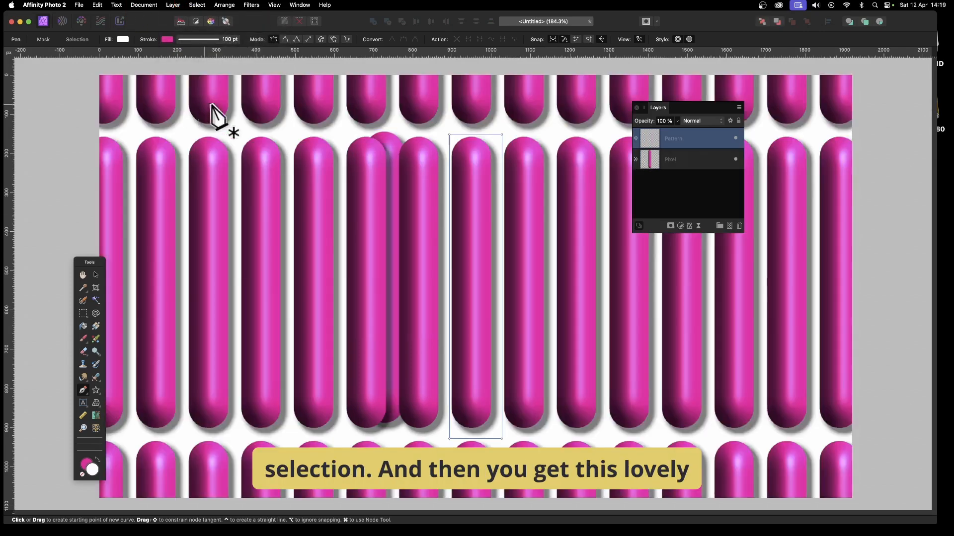
{"action": "left_click", "coordinate": [96, 275]}
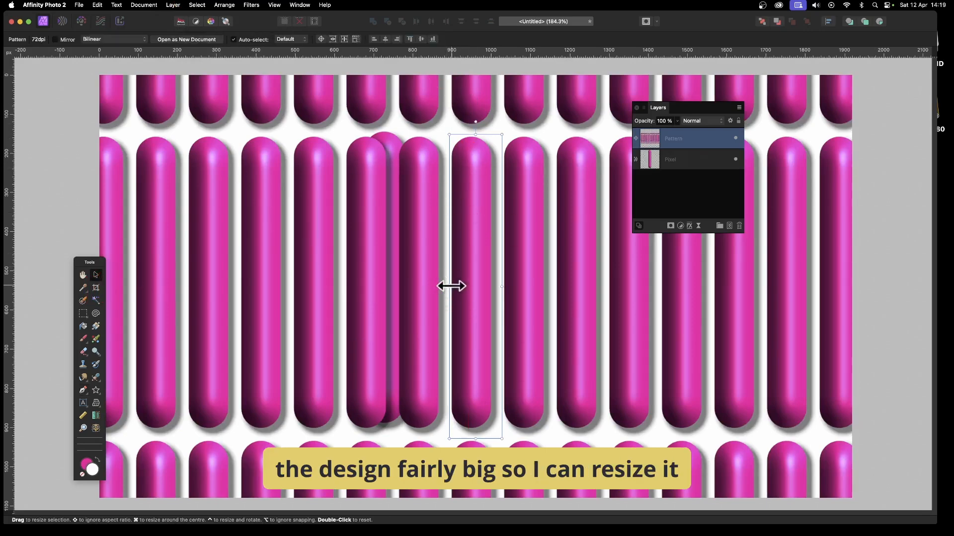
{"action": "left_click_drag", "start_coordinate": [450, 285], "coordinate": [474, 285]}
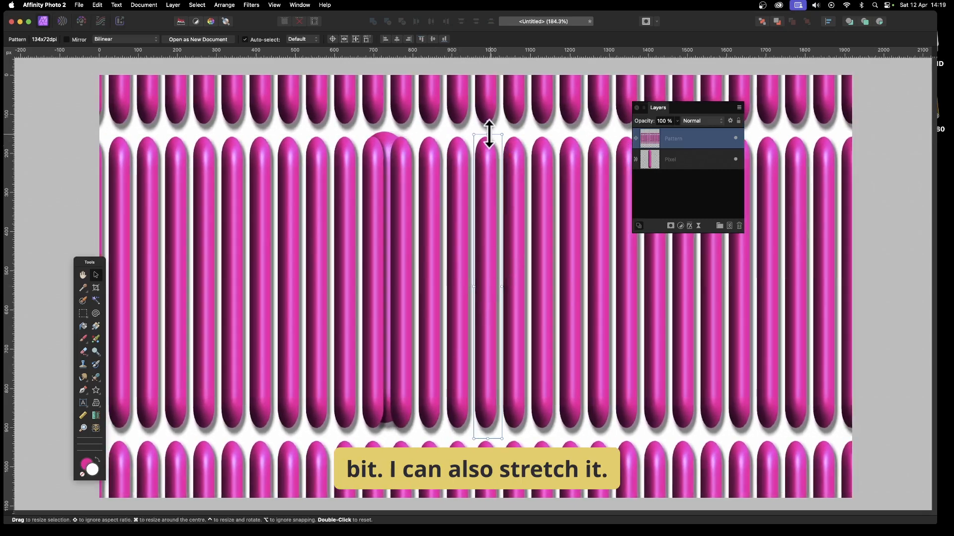
Stretch the pattern tile vertically past the canvas's upper and lower edges so the lines form continuous stripes
{"action": "left_click_drag", "start_coordinate": [489, 133], "coordinate": [489, 93]}
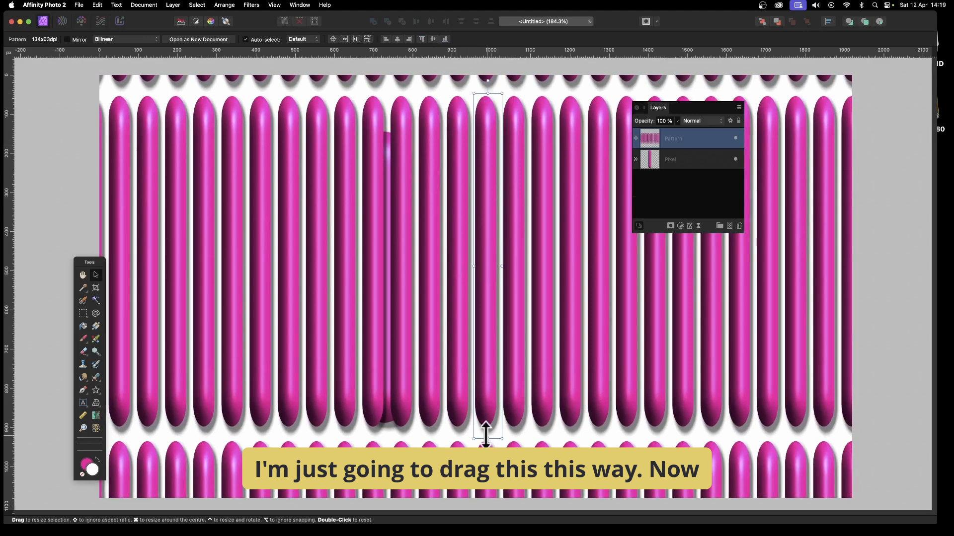
{"action": "left_click_drag", "start_coordinate": [488, 439], "coordinate": [487, 513]}
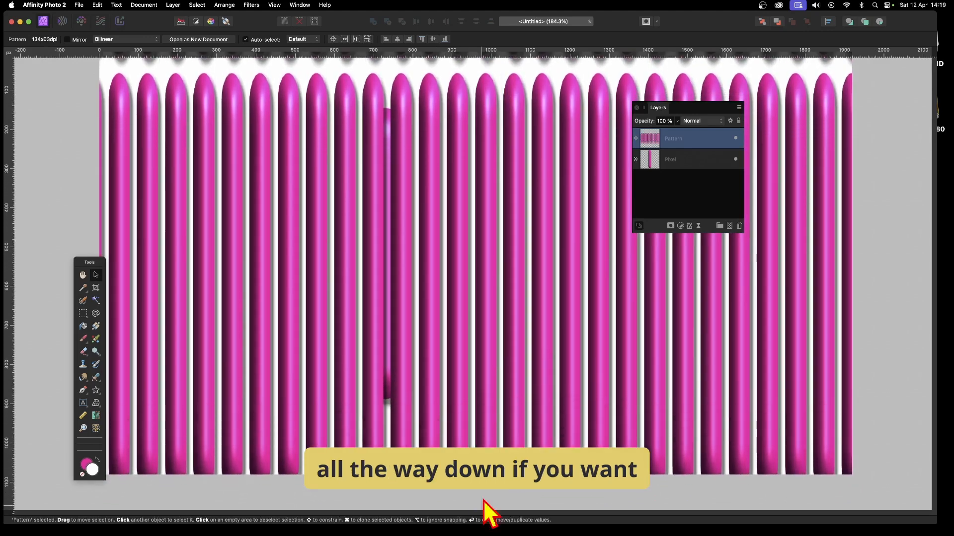
{"action": "mouse_move", "coordinate": [485, 69]}
{"action": "left_mouse_down"}
{"action": "mouse_move", "coordinate": [485, 36]}
{"action": "mouse_move", "coordinate": [489, 68]}
{"action": "left_mouse_up"}
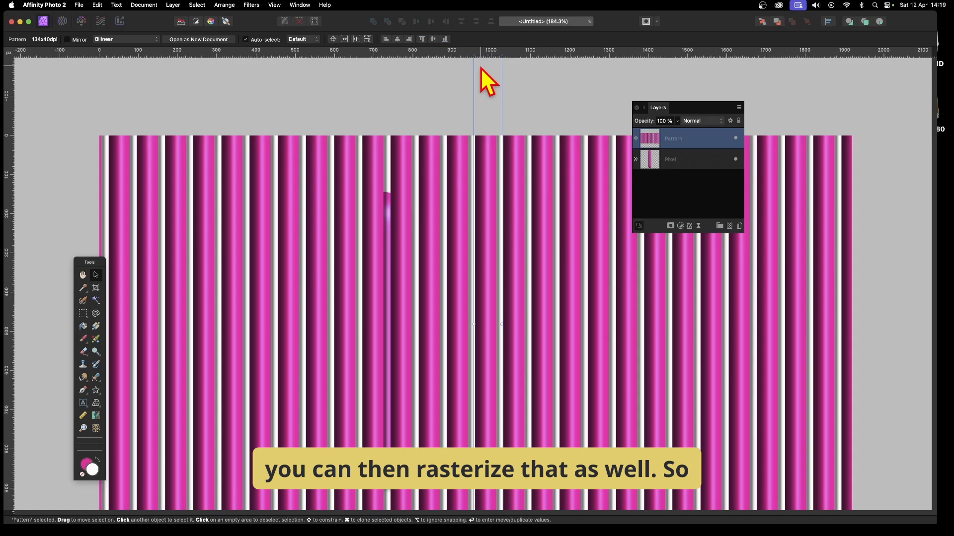
Rasterise the striped pattern layer
{"action": "left_click", "coordinate": [175, 5]}
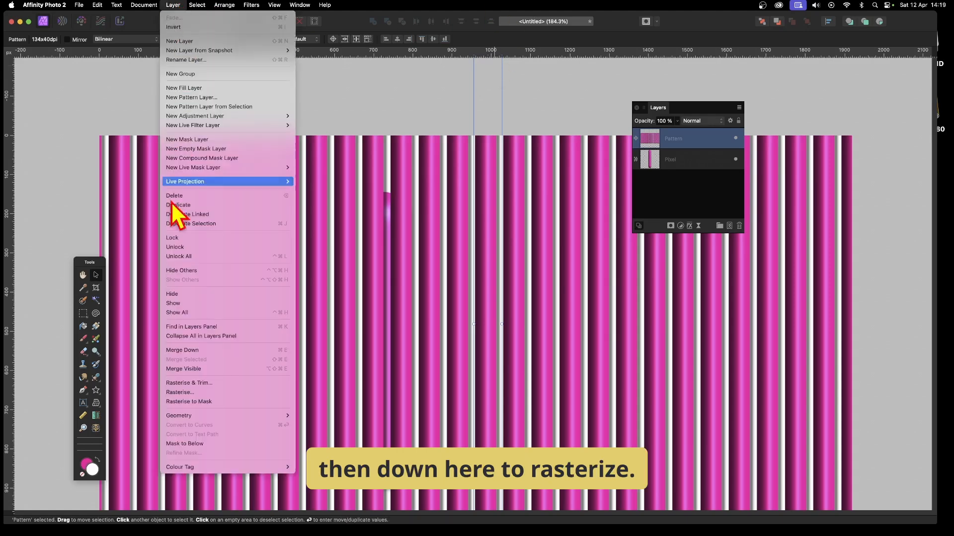
{"action": "left_click", "coordinate": [176, 392]}
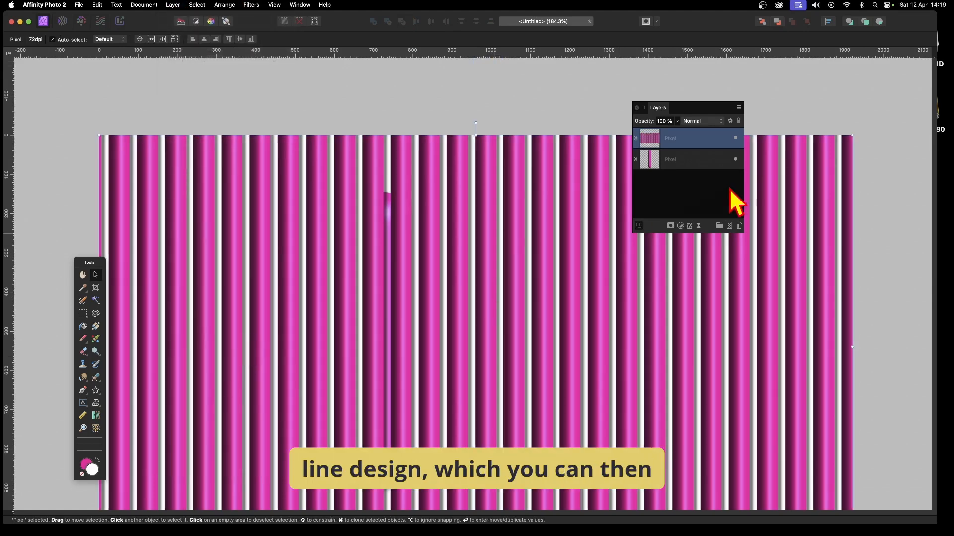
Delete the original single-line layer and place five Deform filter pins across the middle of the striped layer
{"action": "left_click", "coordinate": [700, 160]}
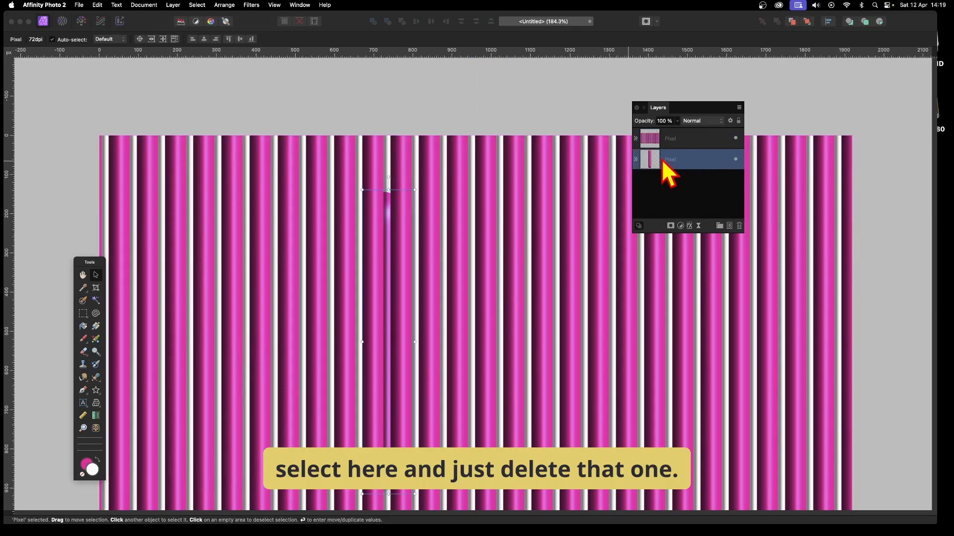
{"action": "left_click", "coordinate": [739, 227]}
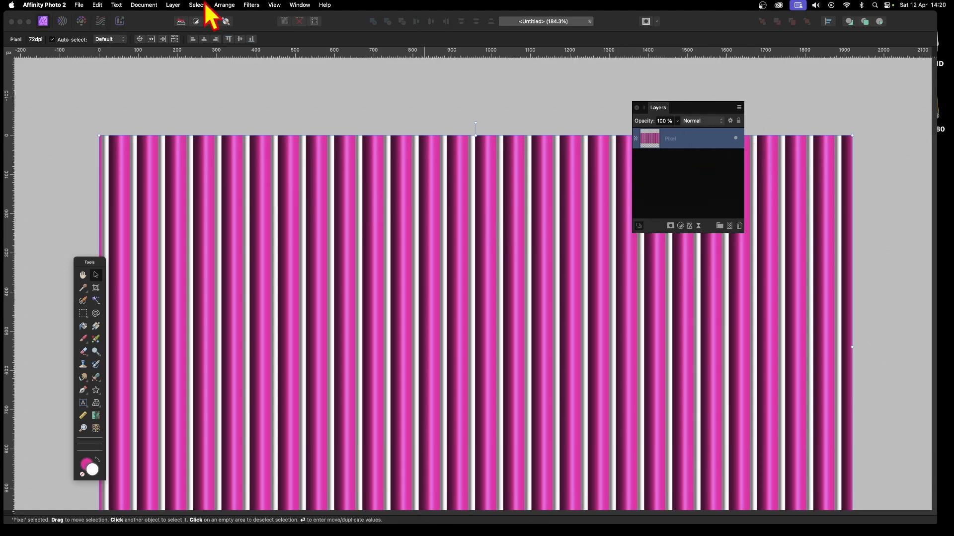
{"action": "left_click", "coordinate": [251, 5]}
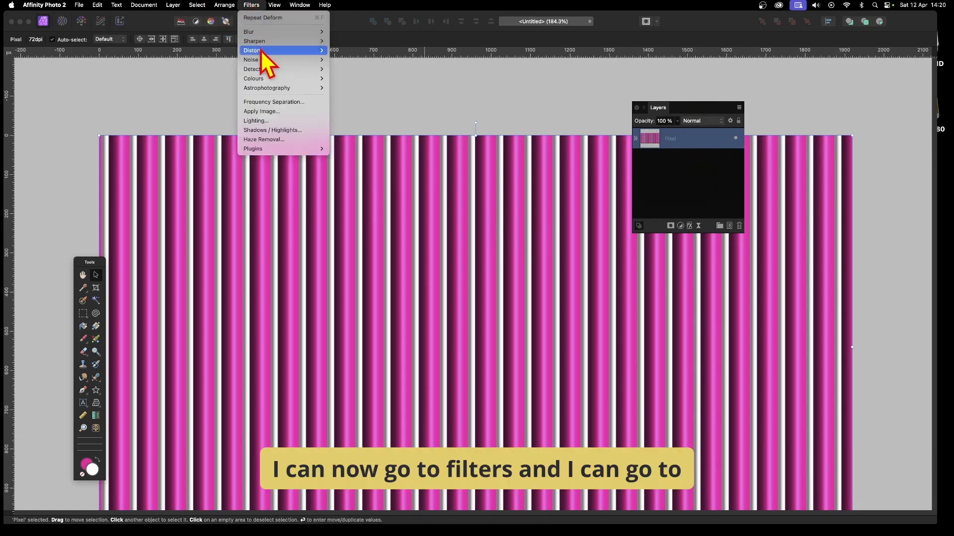
{"action": "mouse_move", "coordinate": [261, 50]}
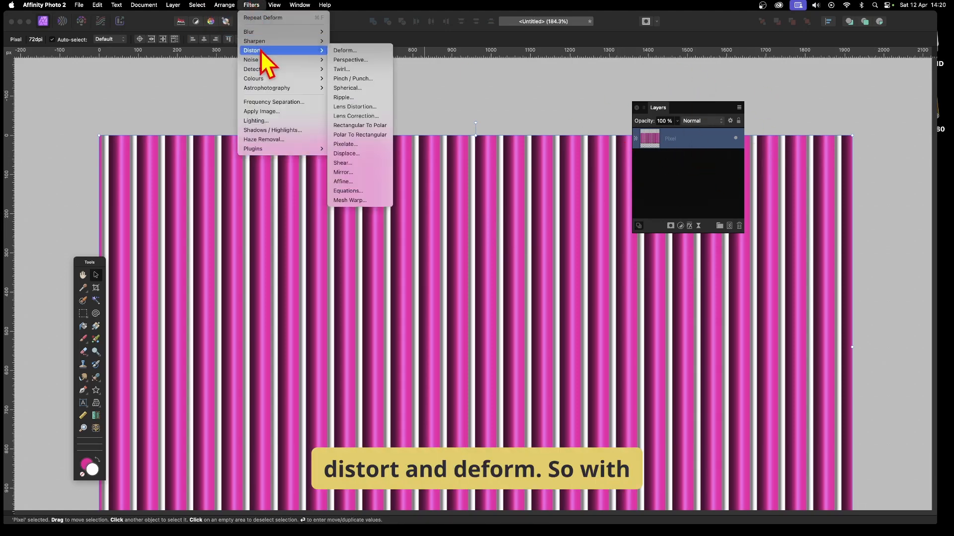
{"action": "left_click", "coordinate": [344, 51]}
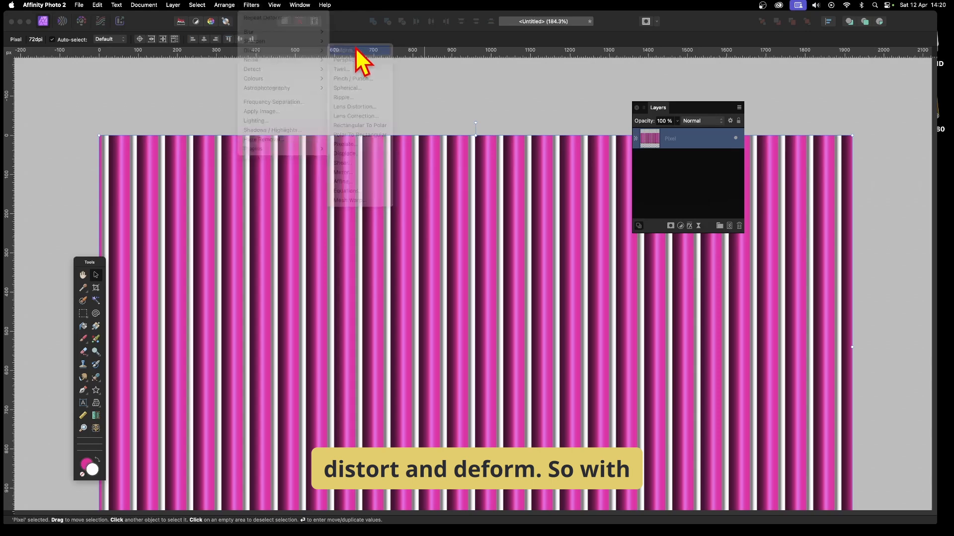
{"action": "left_click", "coordinate": [287, 255]}
{"action": "left_click", "coordinate": [462, 311]}
{"action": "left_click", "coordinate": [525, 216]}
{"action": "left_click", "coordinate": [512, 390]}
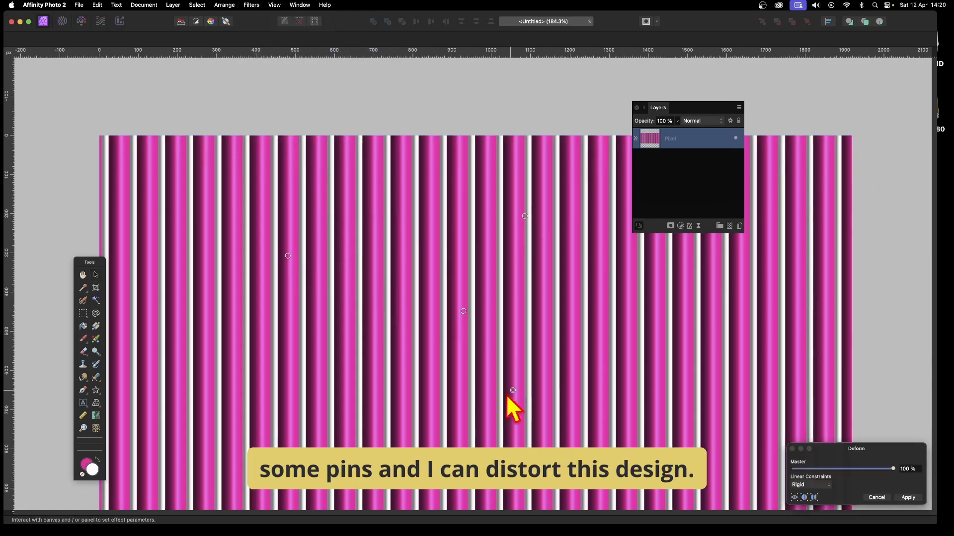
{"action": "left_click", "coordinate": [426, 403]}
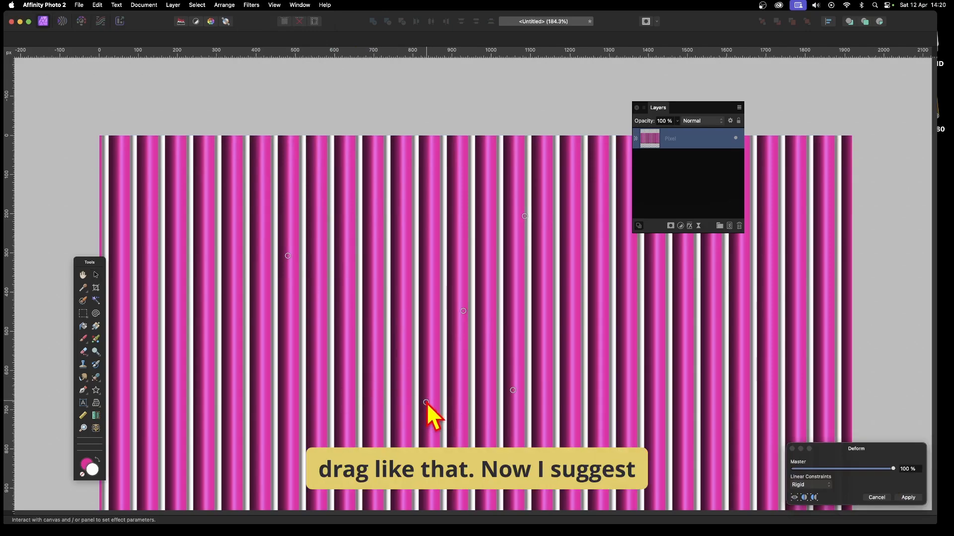
Pull the lowest deform pin to the canvas's lower-left area and set the linear constraints to Similarity
{"action": "left_click_drag", "start_coordinate": [427, 403], "coordinate": [112, 508]}
{"action": "left_click_drag", "start_coordinate": [830, 470], "coordinate": [640, 247]}
{"action": "left_click", "coordinate": [615, 263]}
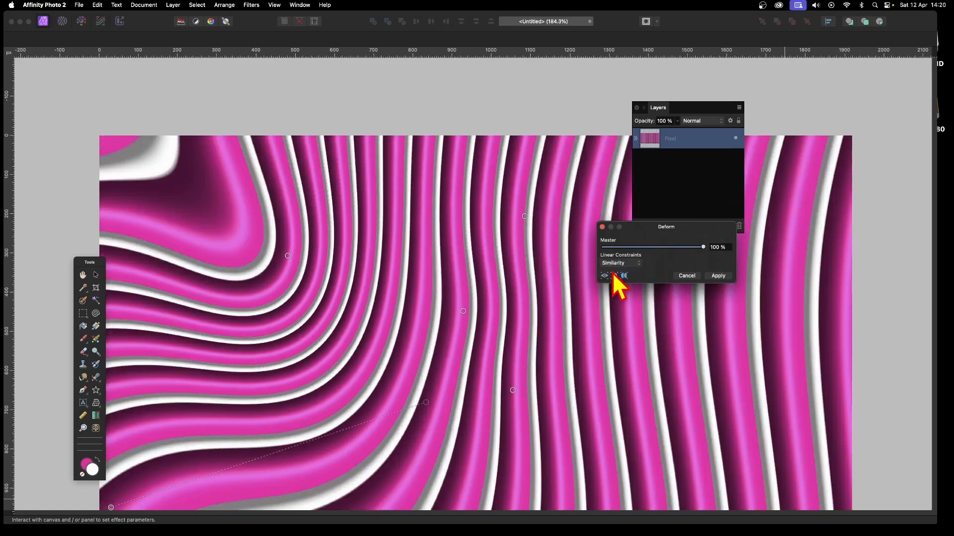
Add two pins near the centre, pull one toward the canvas's upper right and one toward its lower right, and apply the deformation
{"action": "left_click", "coordinate": [461, 331]}
{"action": "left_click_drag", "start_coordinate": [461, 332], "coordinate": [738, 214]}
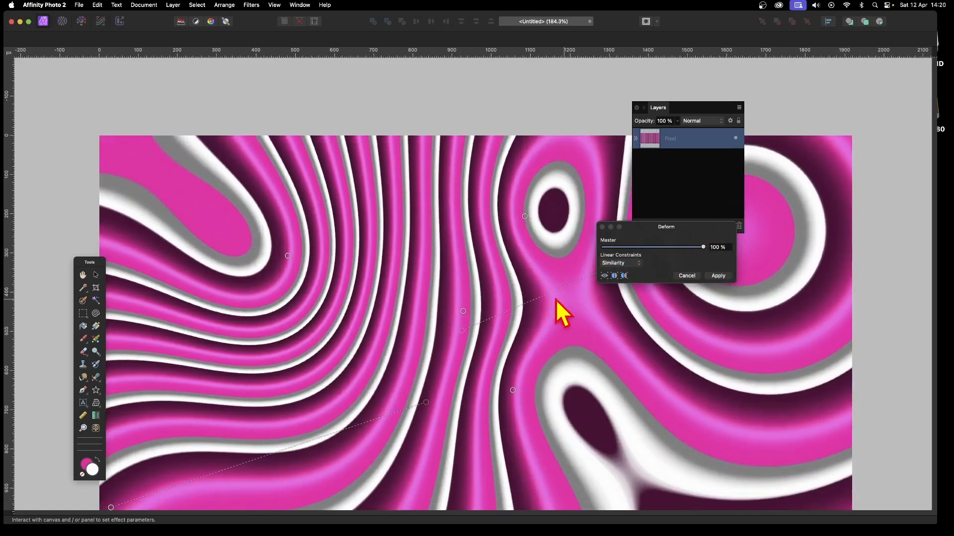
{"action": "left_click", "coordinate": [468, 290]}
{"action": "left_click_drag", "start_coordinate": [469, 291], "coordinate": [666, 439]}
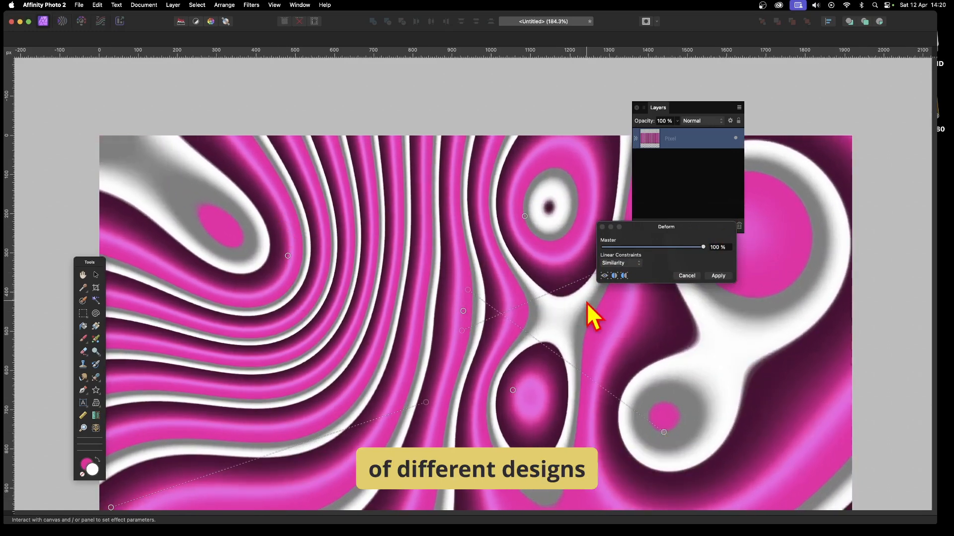
{"action": "left_click", "coordinate": [719, 276]}
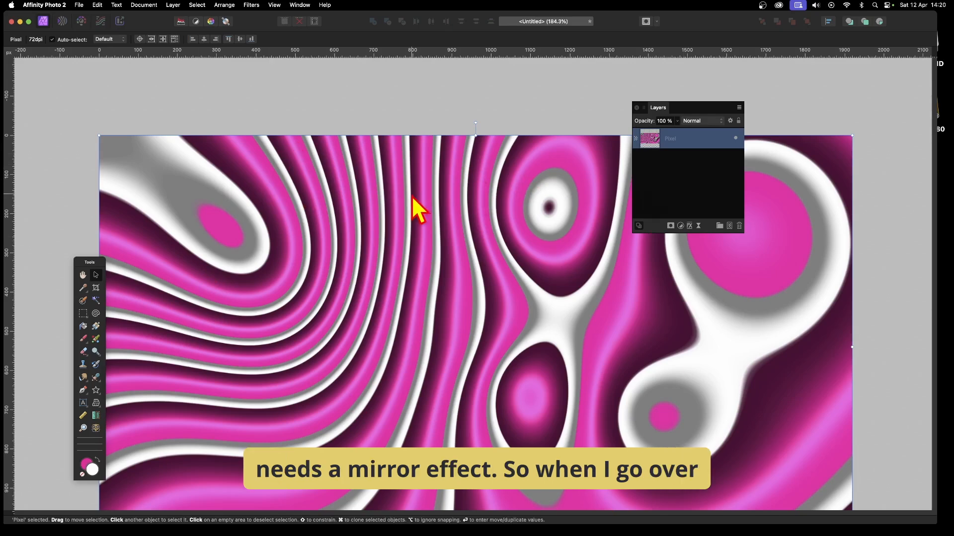
Create a pattern layer from the deformed artwork, with mirroring enabled and its tile shrunk to under half the canvas width
{"action": "left_click", "coordinate": [174, 4]}
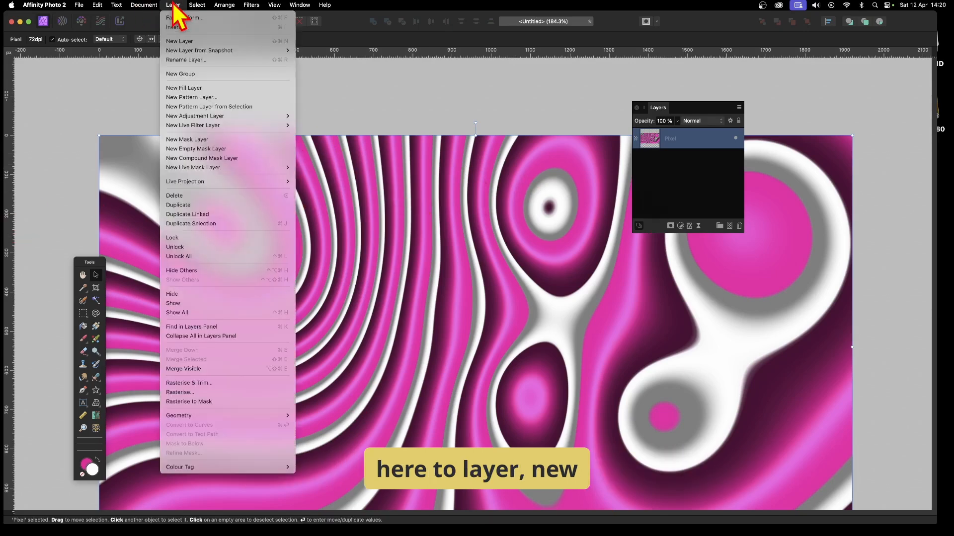
{"action": "left_click", "coordinate": [208, 107]}
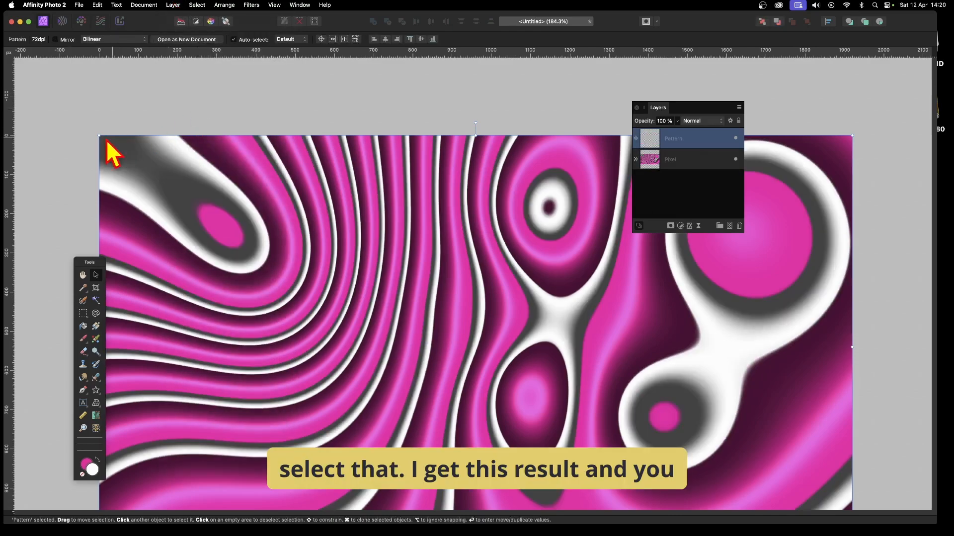
{"action": "left_click_drag", "start_coordinate": [98, 135], "coordinate": [382, 295]}
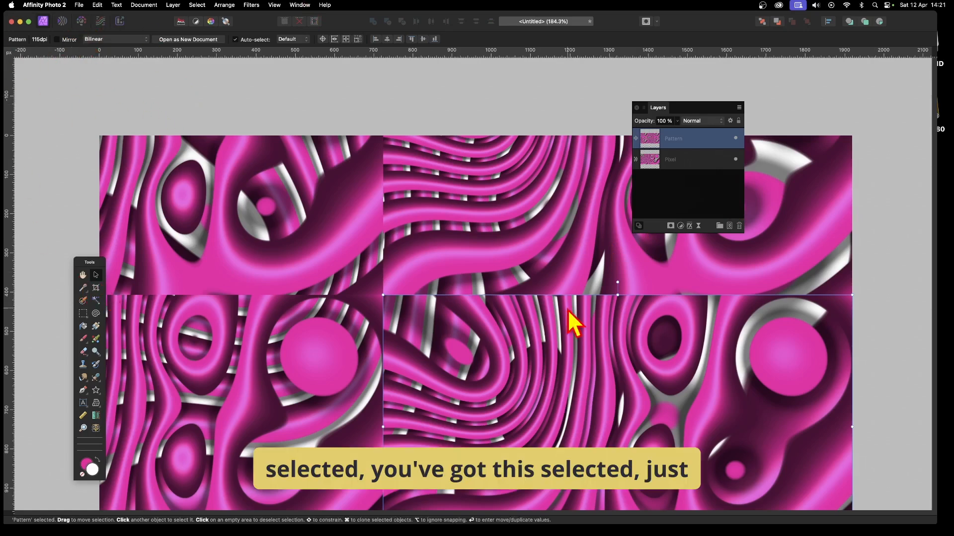
{"action": "left_click", "coordinate": [56, 40]}
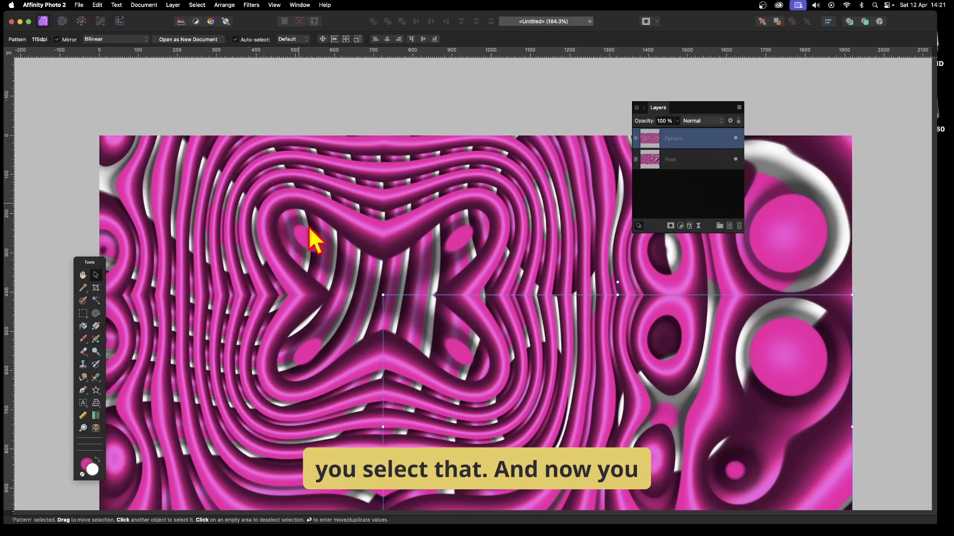
{"action": "left_click_drag", "start_coordinate": [382, 295], "coordinate": [537, 381]}
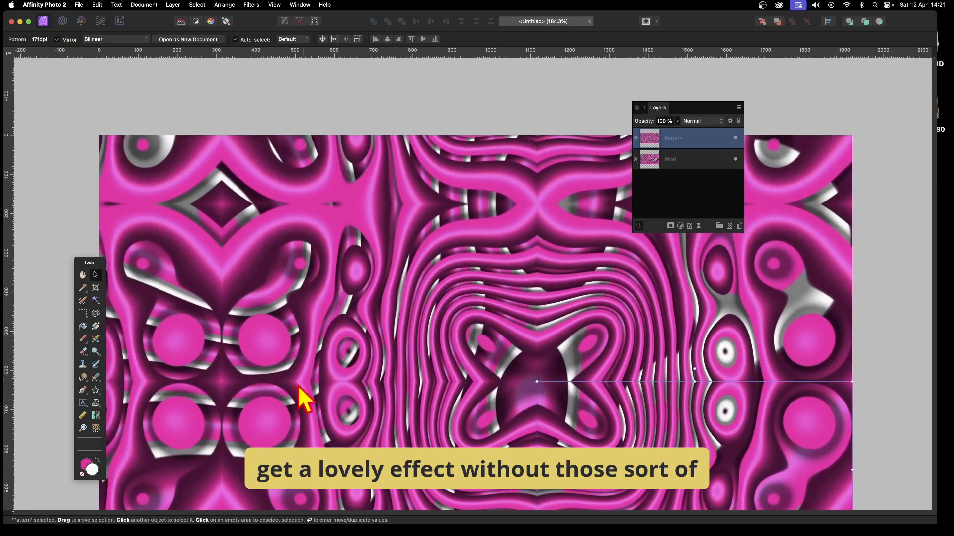
Delete the deformed pixel layer beneath the pattern and shrink the mirrored tile to 354 dpi near the canvas centre
{"action": "left_click", "coordinate": [696, 160]}
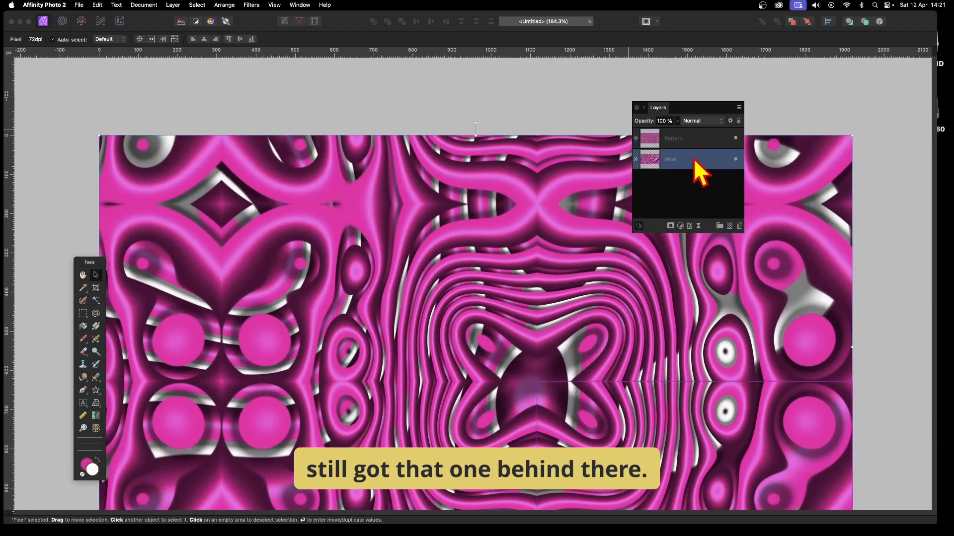
{"action": "left_click", "coordinate": [740, 227]}
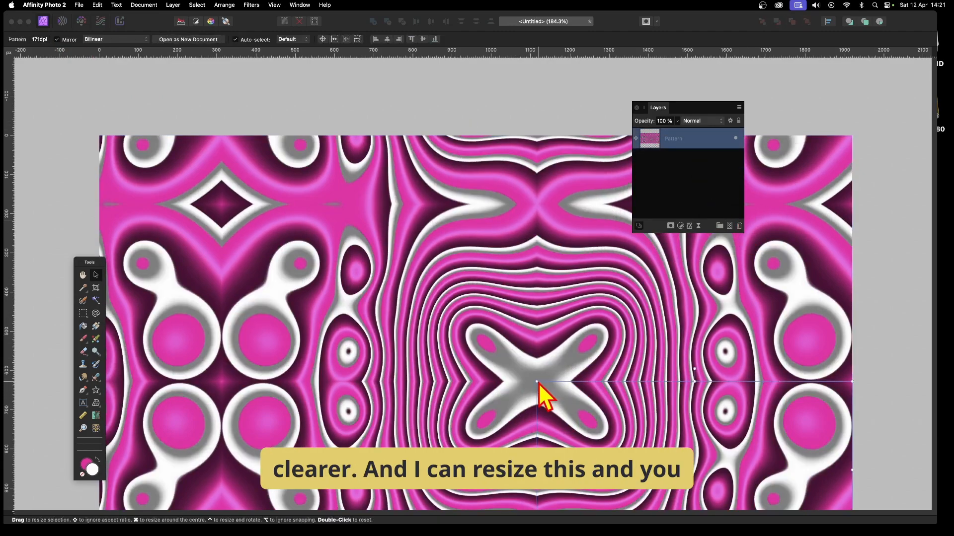
{"action": "left_click_drag", "start_coordinate": [537, 383], "coordinate": [487, 319]}
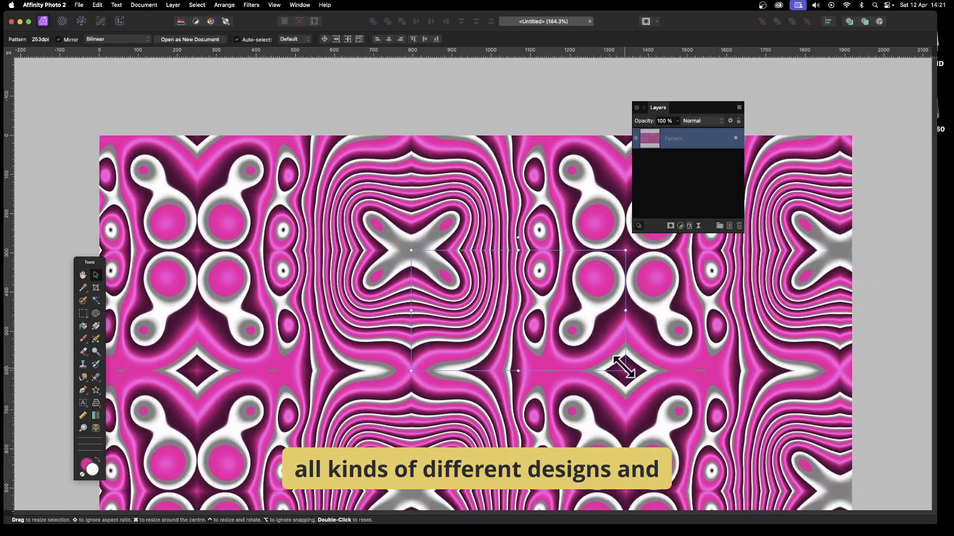
{"action": "left_click_drag", "start_coordinate": [620, 368], "coordinate": [563, 336]}
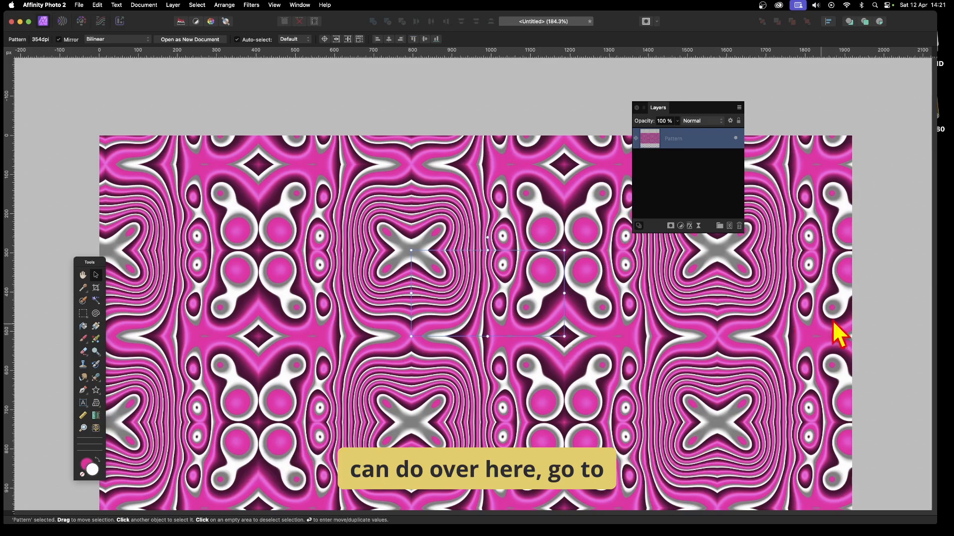
Add a 3D layer effect to the pattern with a radius of 11.8 px
{"action": "left_click", "coordinate": [689, 226]}
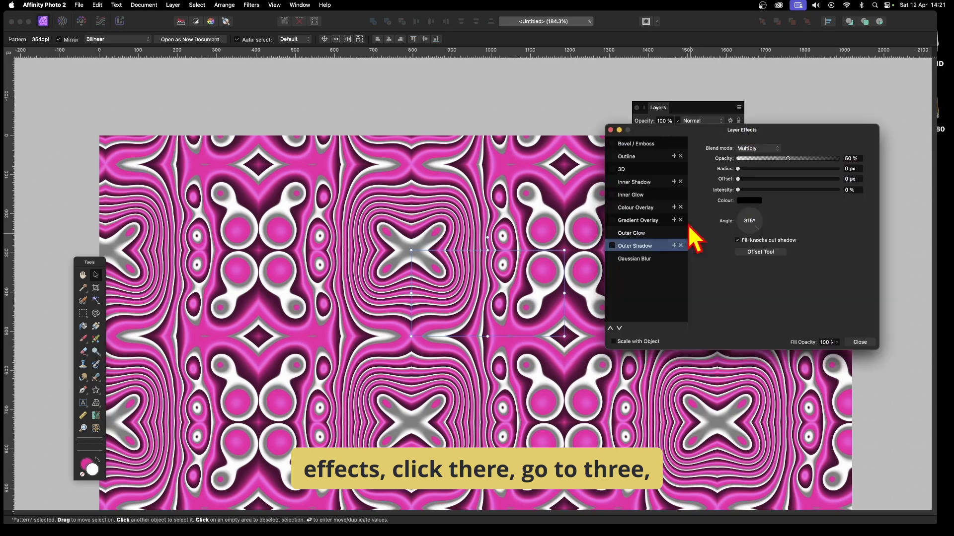
{"action": "left_click", "coordinate": [614, 170]}
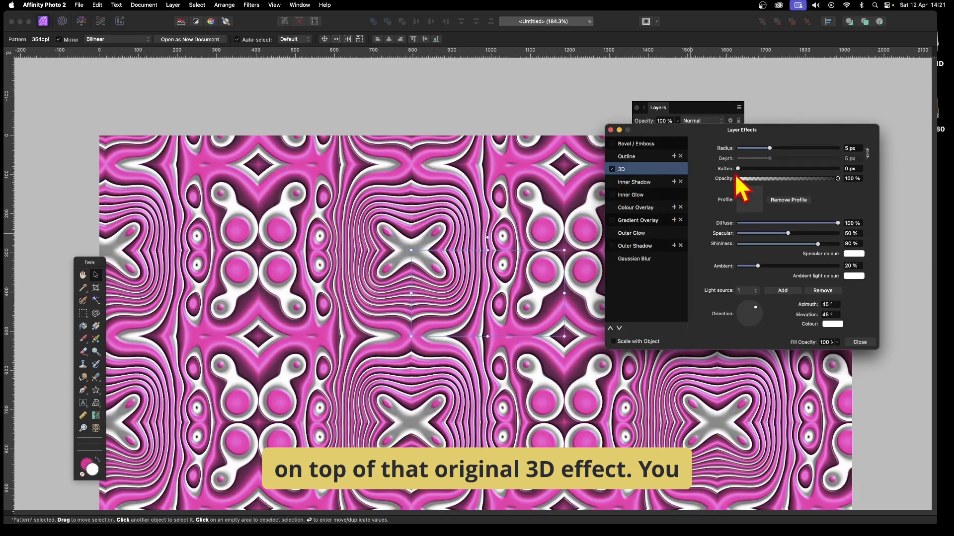
{"action": "mouse_move", "coordinate": [770, 150]}
{"action": "left_mouse_down"}
{"action": "mouse_move", "coordinate": [807, 151]}
{"action": "mouse_move", "coordinate": [786, 154]}
{"action": "left_mouse_up"}
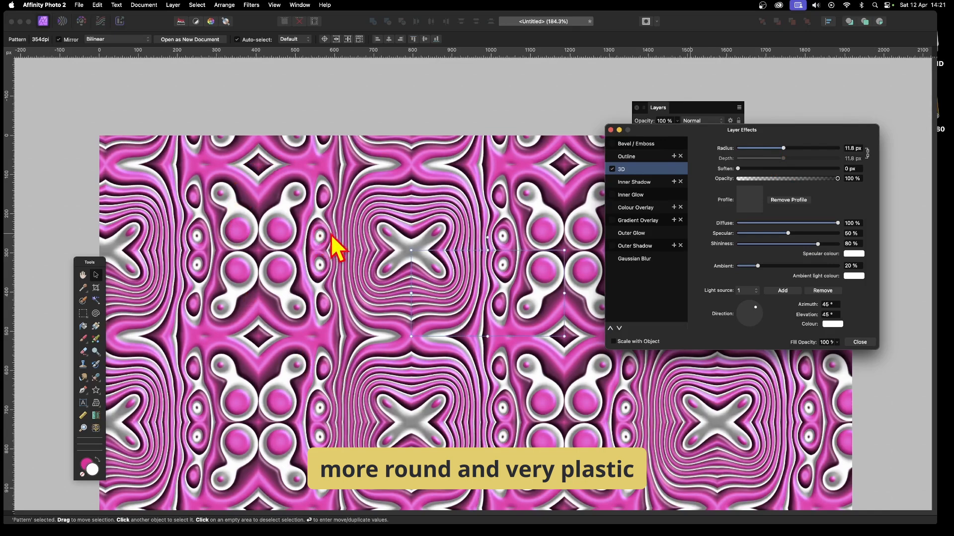
Add a Colour Overlay effect to the pattern in golden orange, RGB 214, 124, 0
{"action": "left_click", "coordinate": [615, 208]}
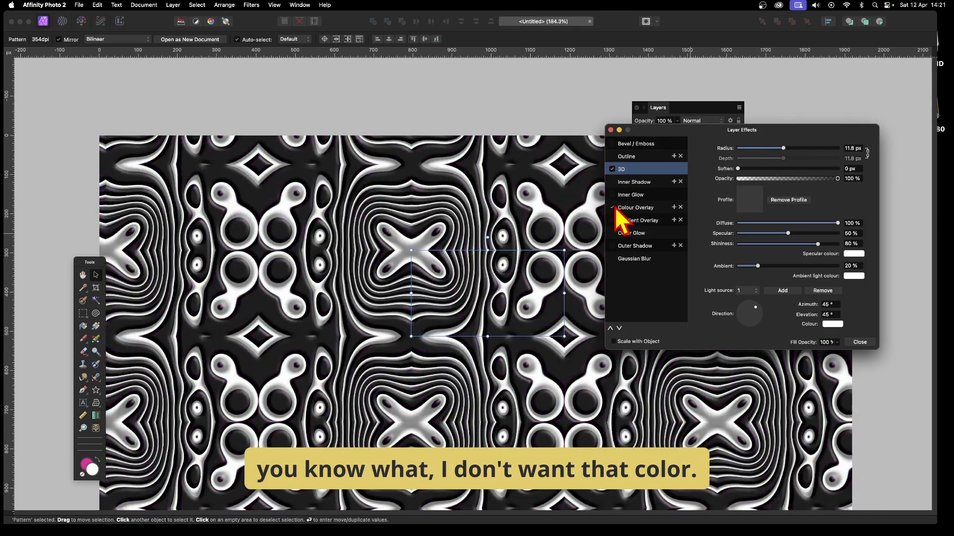
{"action": "left_click", "coordinate": [642, 209]}
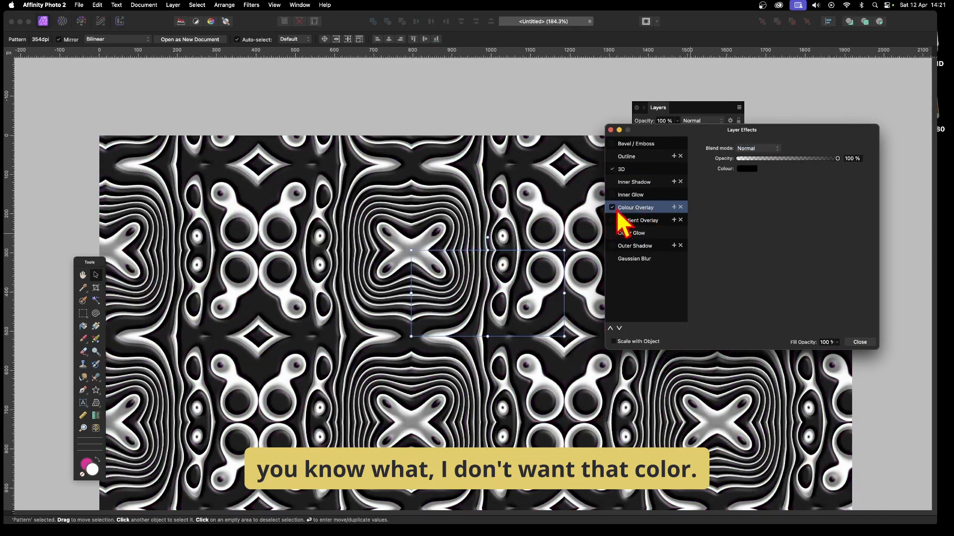
{"action": "left_click", "coordinate": [748, 169]}
{"action": "mouse_move", "coordinate": [753, 245]}
{"action": "left_mouse_down"}
{"action": "mouse_move", "coordinate": [775, 265]}
{"action": "mouse_move", "coordinate": [751, 271]}
{"action": "mouse_move", "coordinate": [759, 260]}
{"action": "mouse_move", "coordinate": [746, 259]}
{"action": "left_mouse_up"}
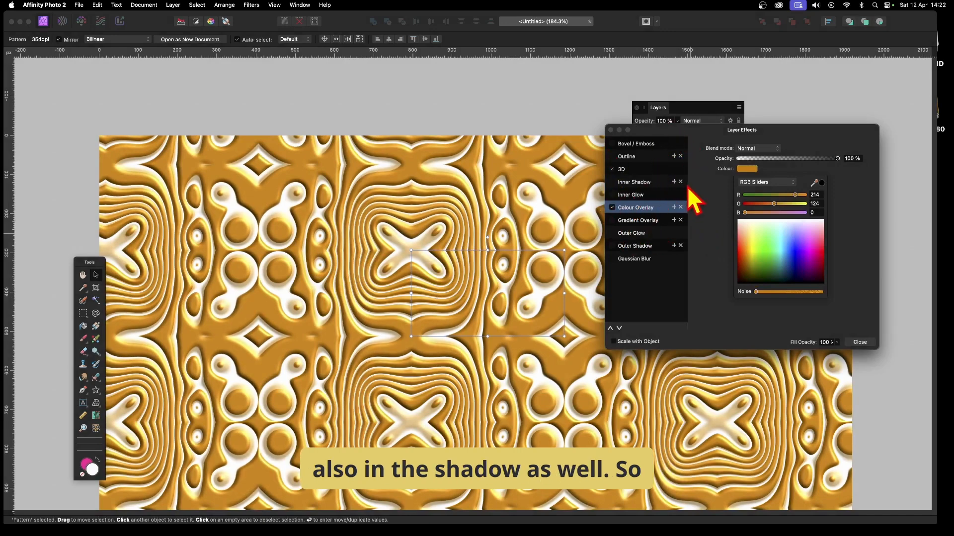
Add an Inner Shadow effect to the pattern with a 9.2 px radius and an 18.5 px offset
{"action": "left_click", "coordinate": [639, 182]}
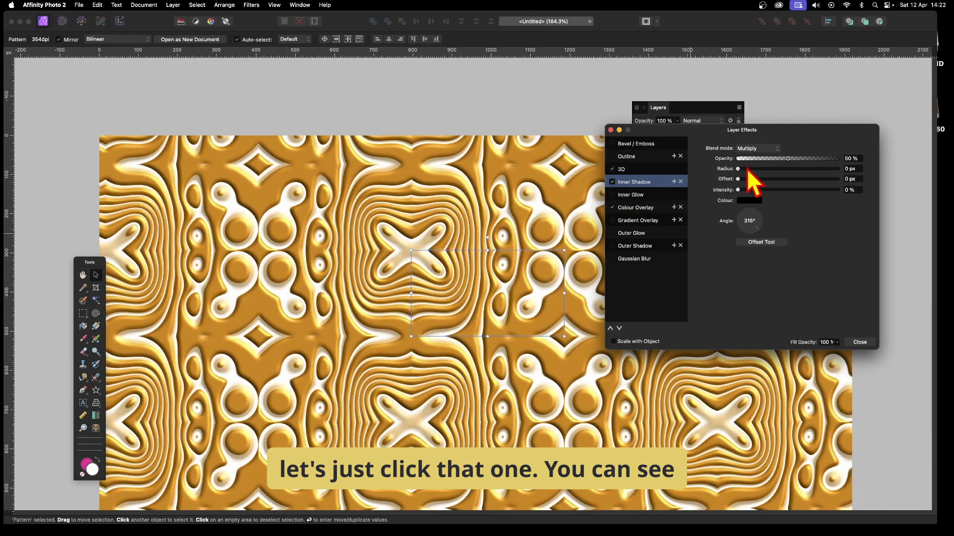
{"action": "left_click_drag", "start_coordinate": [738, 179], "coordinate": [790, 179]}
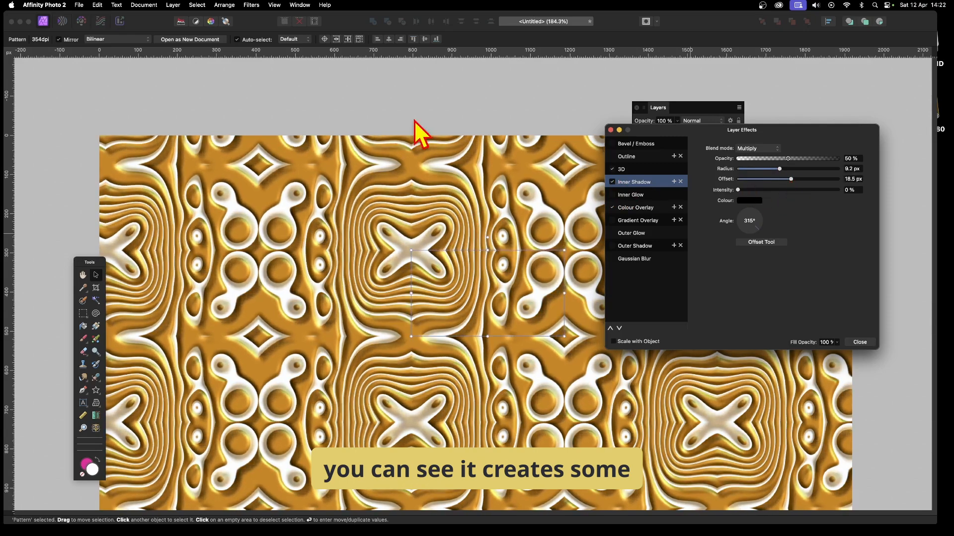
{"action": "left_click", "coordinate": [859, 343]}
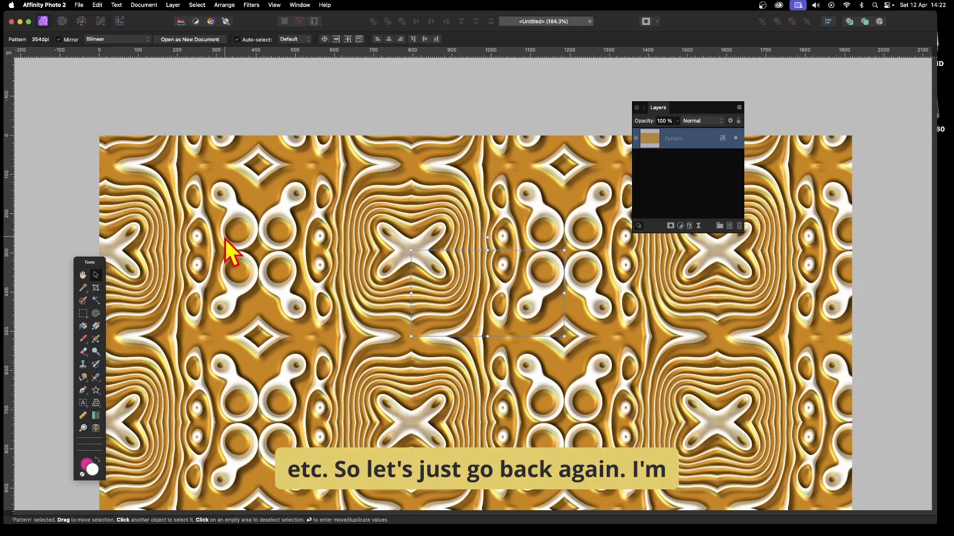
Undo everything back to the blank canvas and draw a straight vertical pink line about 720 px long with the Pen tool at 100 pt stroke
{"action": "key", "text": "super+z"}
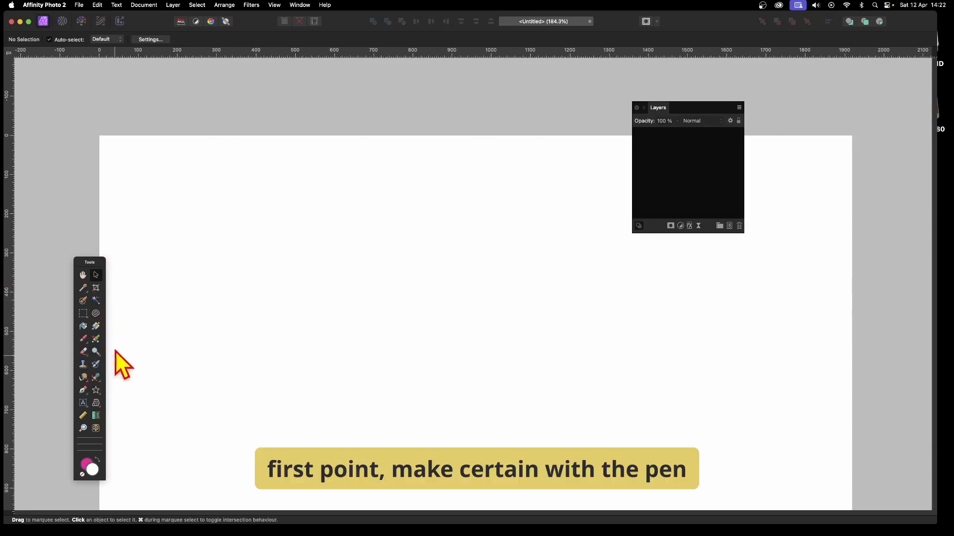
{"action": "left_click", "coordinate": [83, 390]}
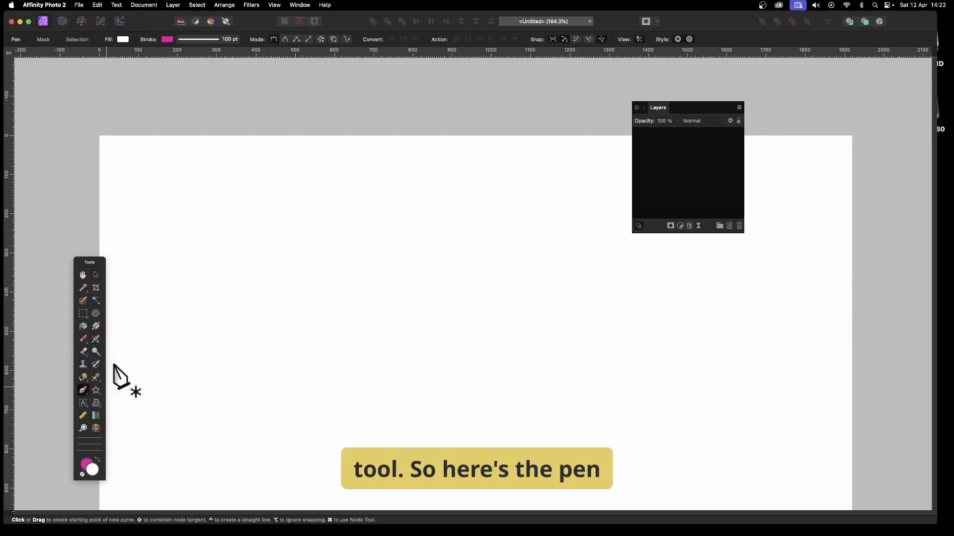
{"action": "left_click", "coordinate": [193, 193]}
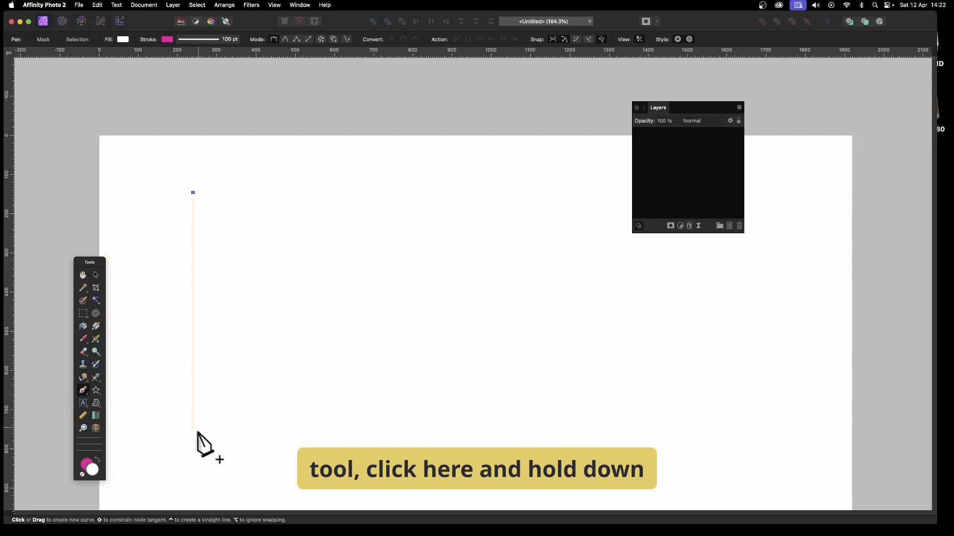
{"action": "left_click", "coordinate": [193, 476]}
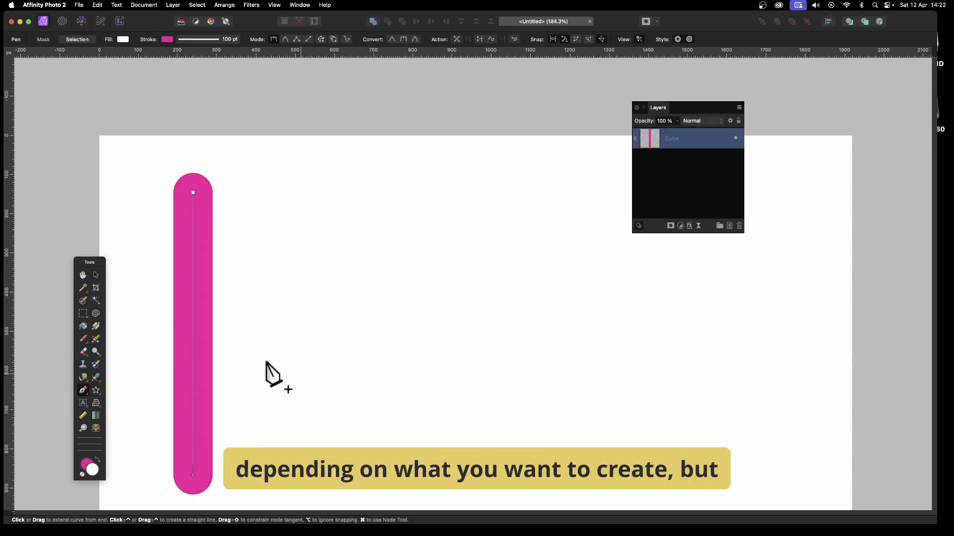
Move the vertical pink line close to the canvas's left edge and slightly upward
{"action": "left_click", "coordinate": [97, 273]}
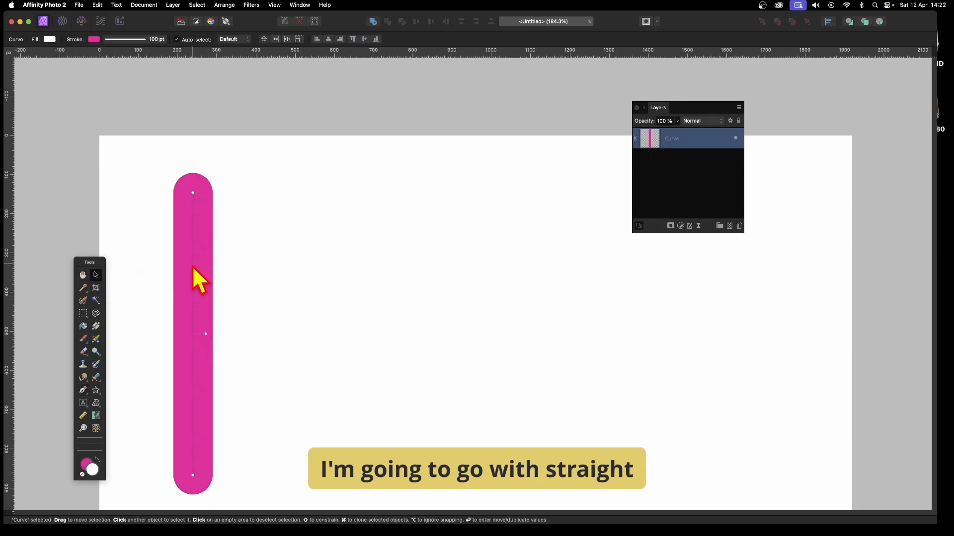
{"action": "left_click_drag", "start_coordinate": [196, 277], "coordinate": [141, 261]}
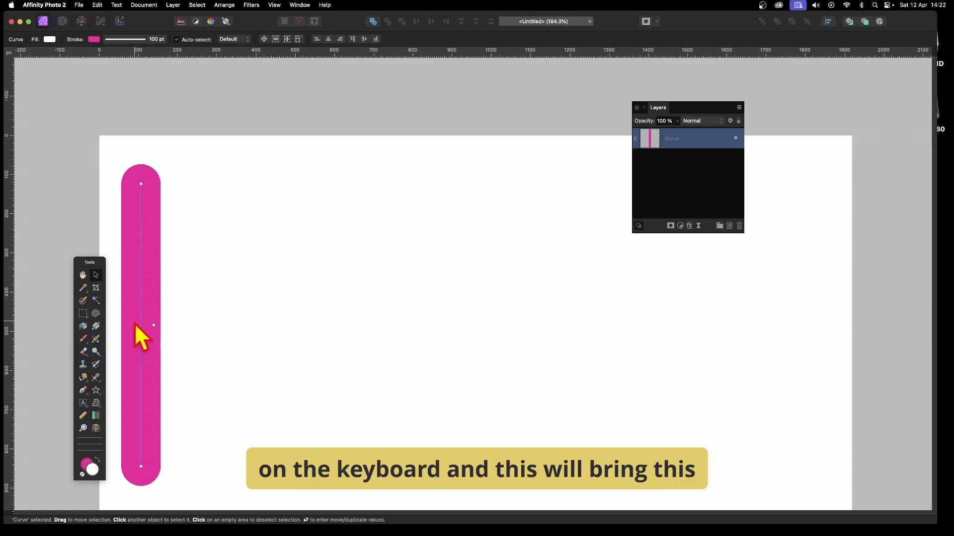
Duplicate the vertical pink line into 11 copies spaced 149 px apart horizontally
{"action": "key", "text": "Return"}
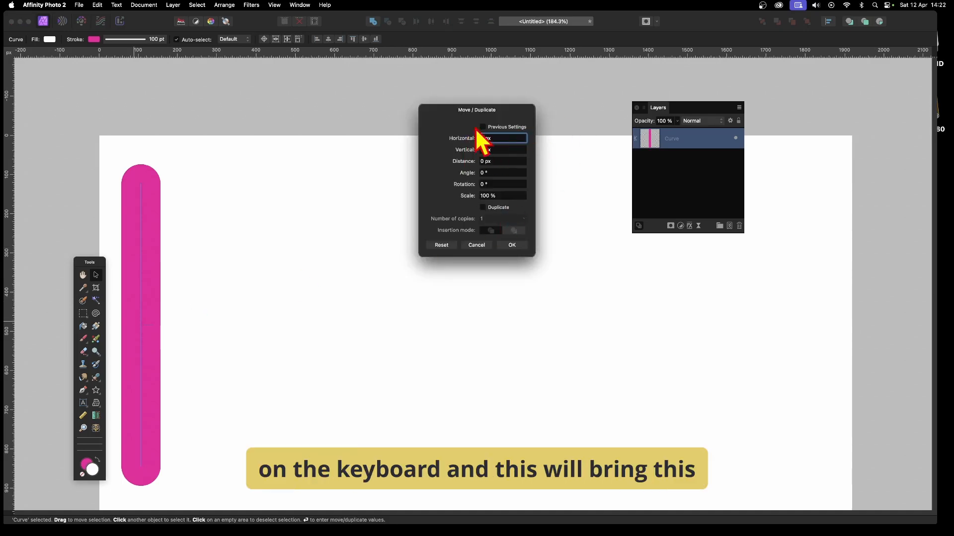
{"action": "left_click", "coordinate": [482, 208]}
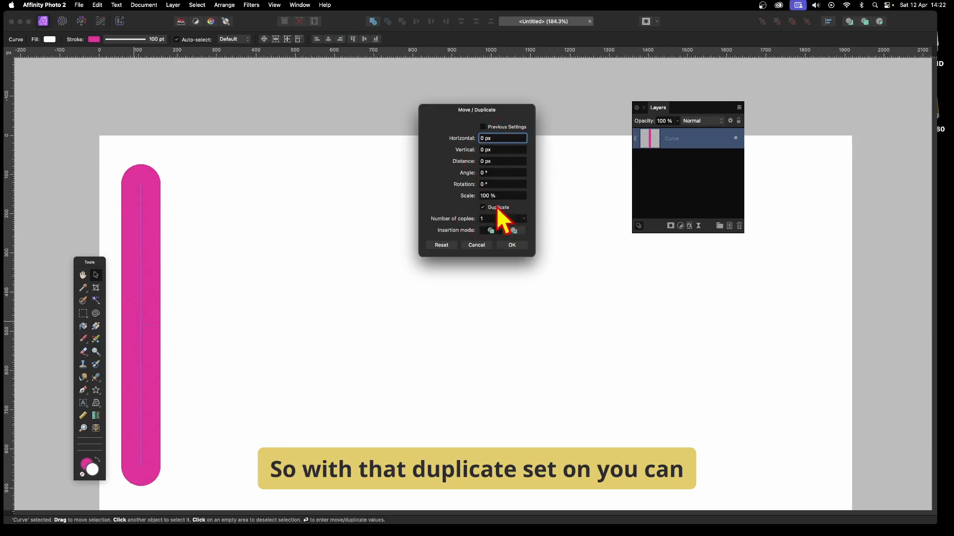
{"action": "left_click_drag", "start_coordinate": [459, 220], "coordinate": [470, 218]}
{"action": "left_click_drag", "start_coordinate": [463, 140], "coordinate": [491, 147]}
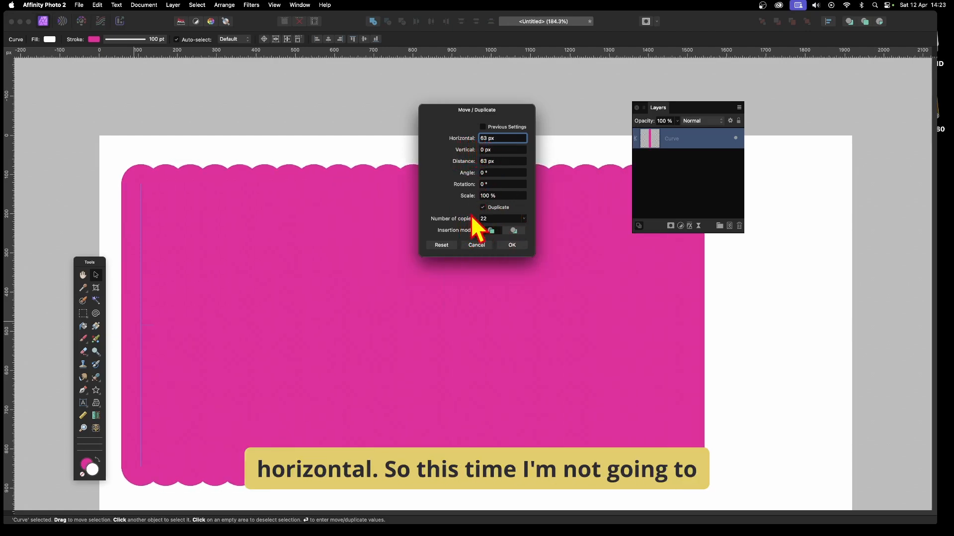
{"action": "left_click_drag", "start_coordinate": [471, 220], "coordinate": [463, 221]}
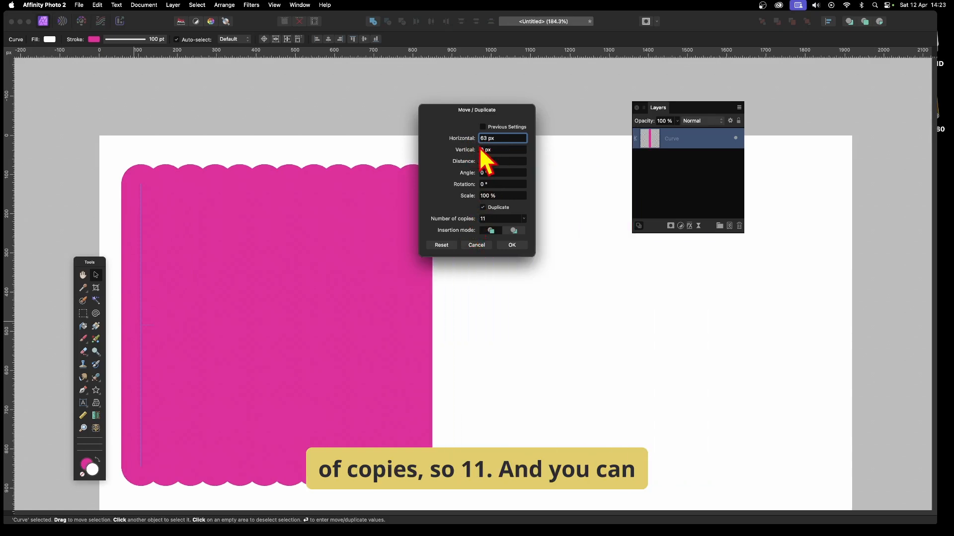
{"action": "left_click_drag", "start_coordinate": [467, 140], "coordinate": [504, 142]}
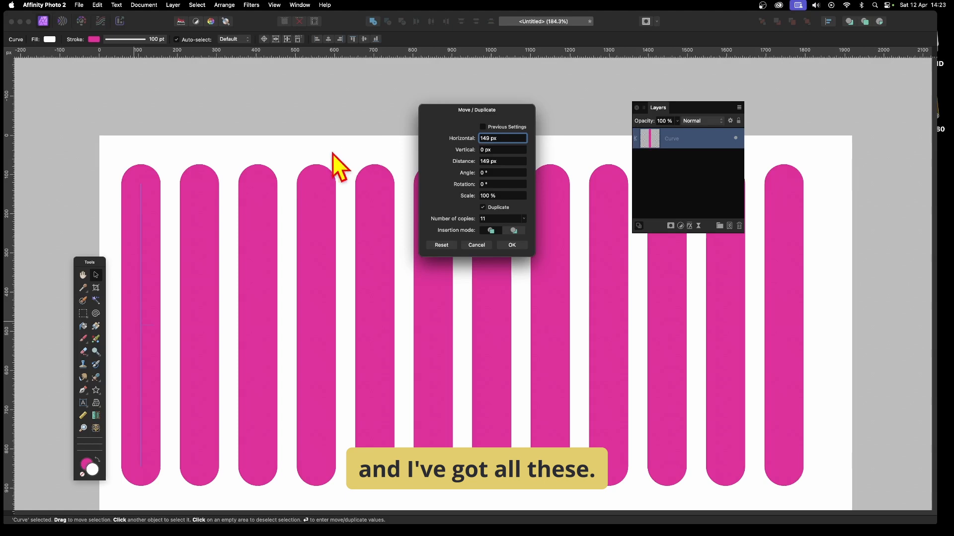
{"action": "left_click", "coordinate": [513, 245]}
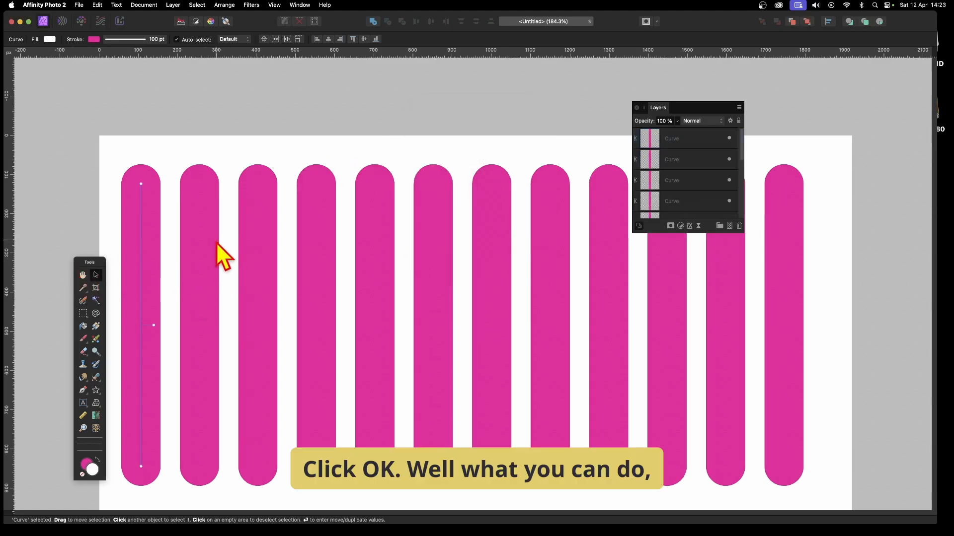
Try to recolour the second line with a bright yellow from the Colours swatches, and undo a small trial move of it
{"action": "left_click", "coordinate": [203, 251]}
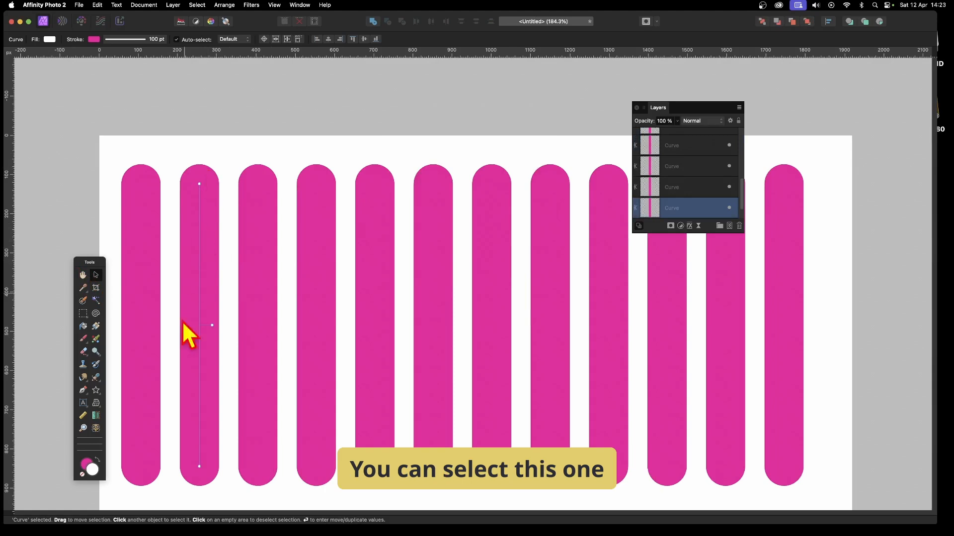
{"action": "left_click", "coordinate": [300, 5]}
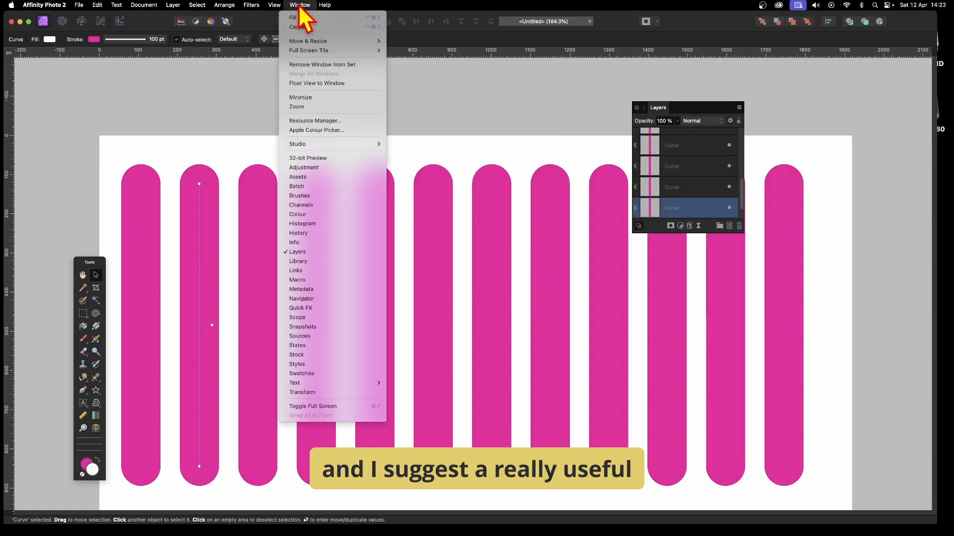
{"action": "left_click", "coordinate": [315, 375]}
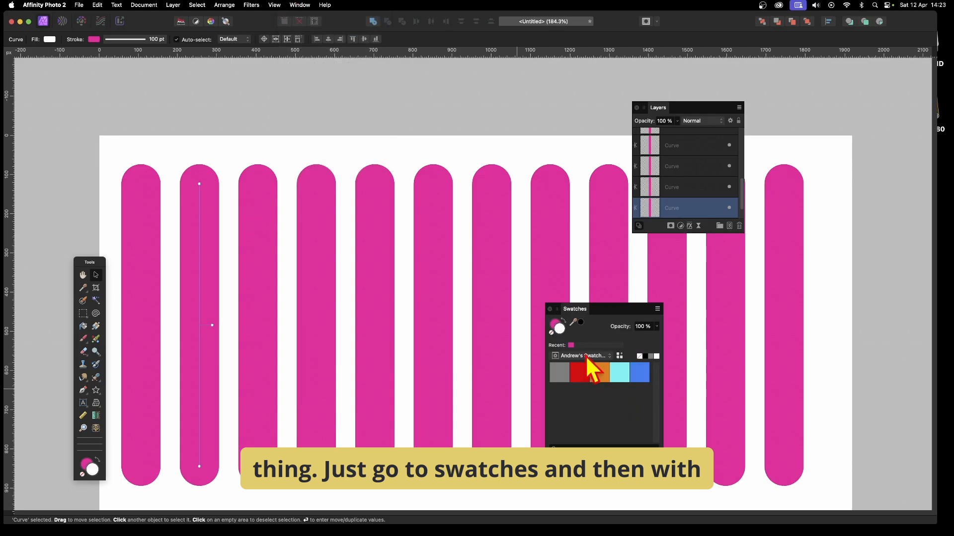
{"action": "left_click", "coordinate": [586, 357]}
{"action": "left_click", "coordinate": [589, 368]}
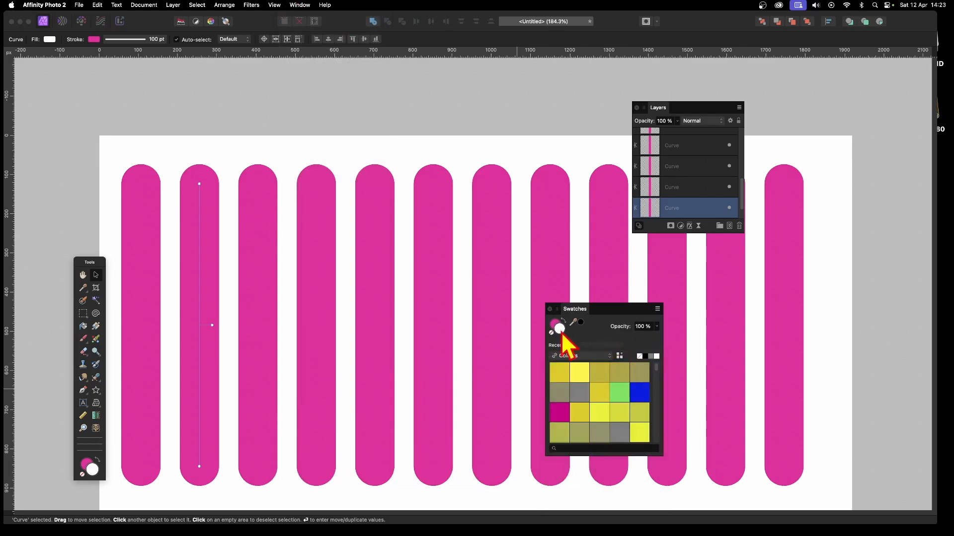
{"action": "left_click", "coordinate": [580, 377]}
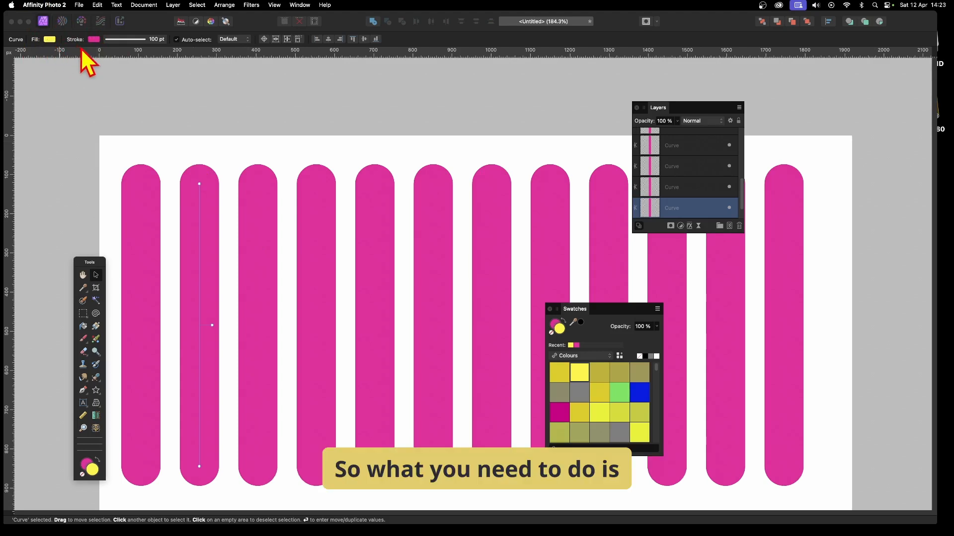
{"action": "left_click", "coordinate": [551, 309]}
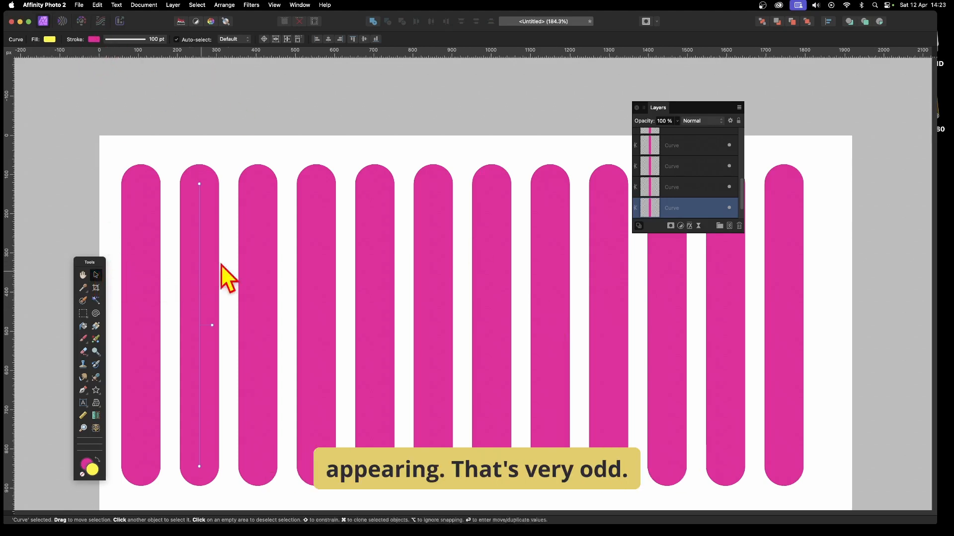
{"action": "mouse_move", "coordinate": [207, 260]}
{"action": "left_mouse_down"}
{"action": "mouse_move", "coordinate": [199, 276]}
{"action": "mouse_move", "coordinate": [197, 240]}
{"action": "left_mouse_up"}
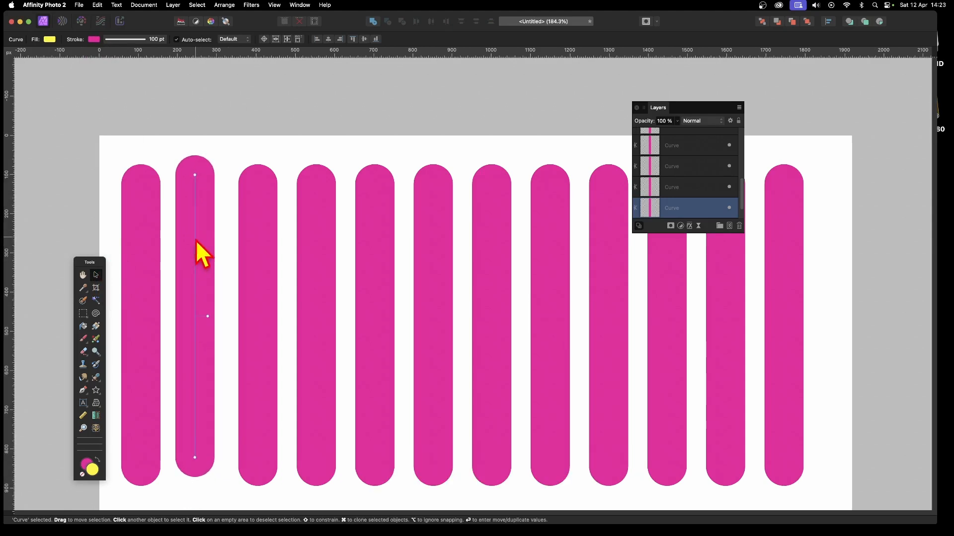
{"action": "key", "text": "super+z"}
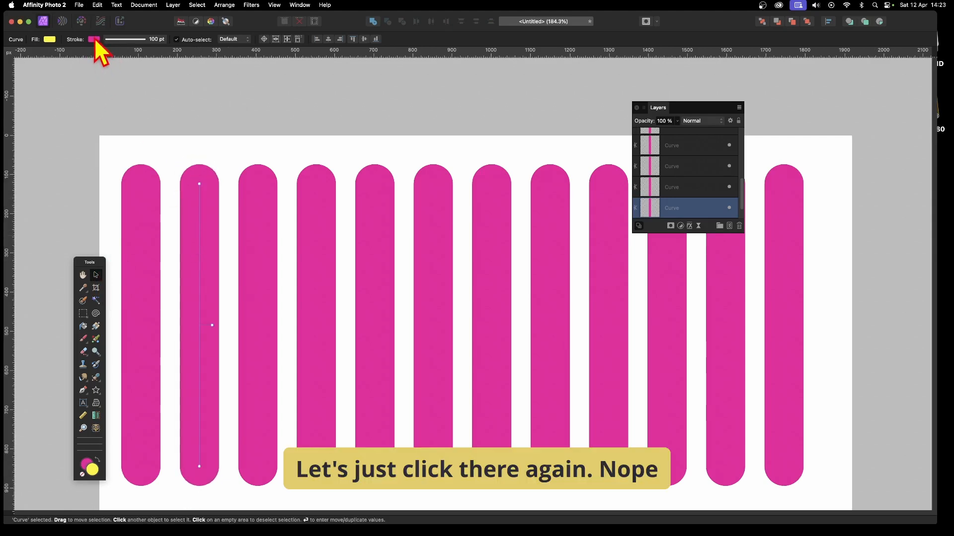
Set the second line's stroke width to 35 pt and its stroke colour to bright green, RGB 22, 255, 7
{"action": "left_click", "coordinate": [137, 40]}
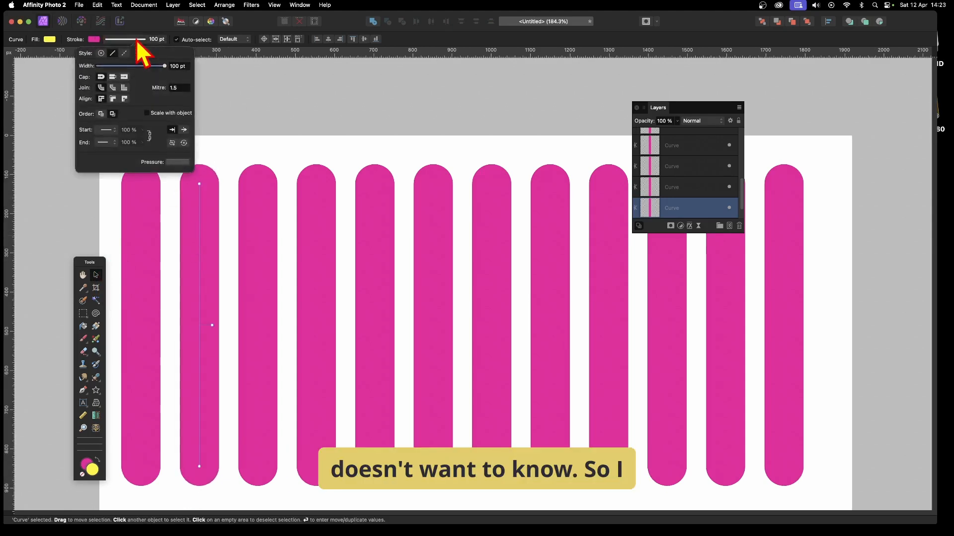
{"action": "left_click_drag", "start_coordinate": [162, 67], "coordinate": [144, 68]}
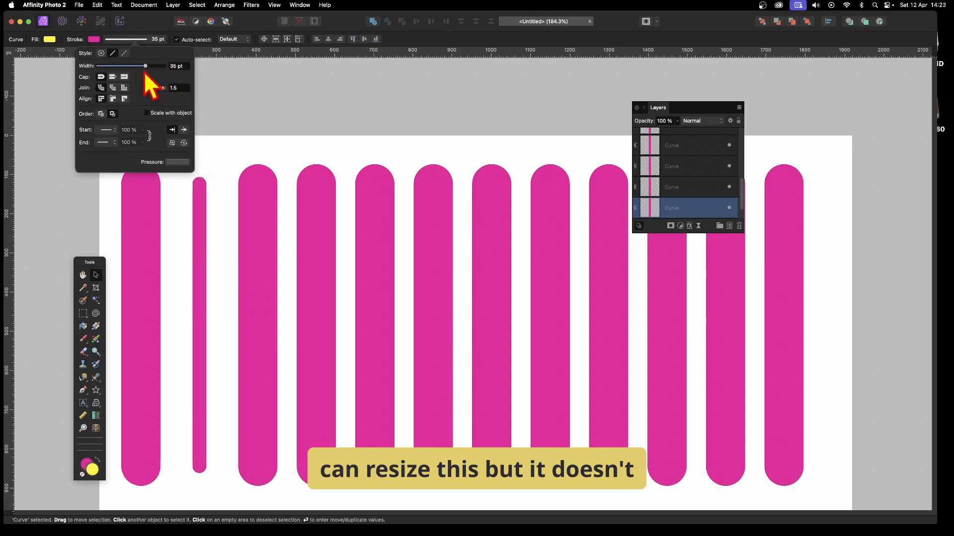
{"action": "left_click", "coordinate": [93, 39]}
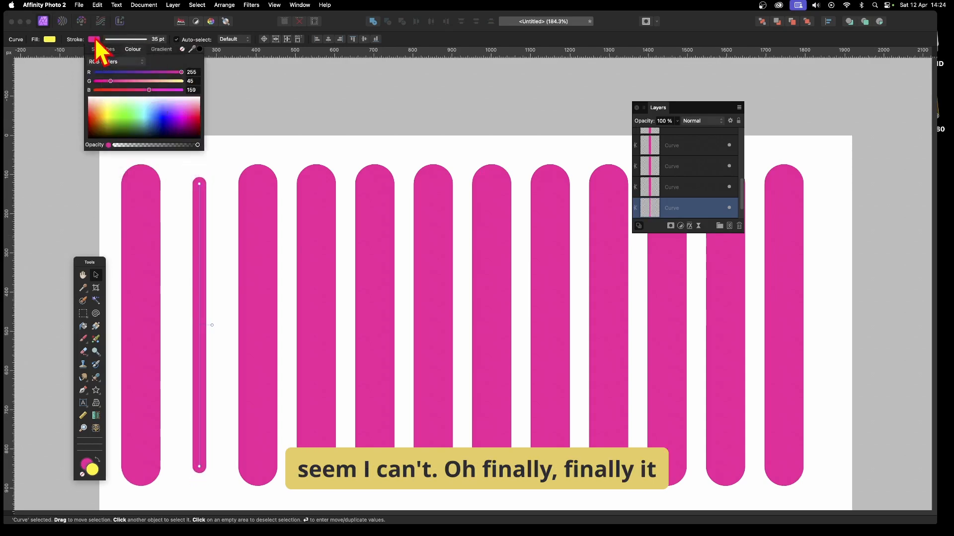
{"action": "left_click", "coordinate": [124, 117]}
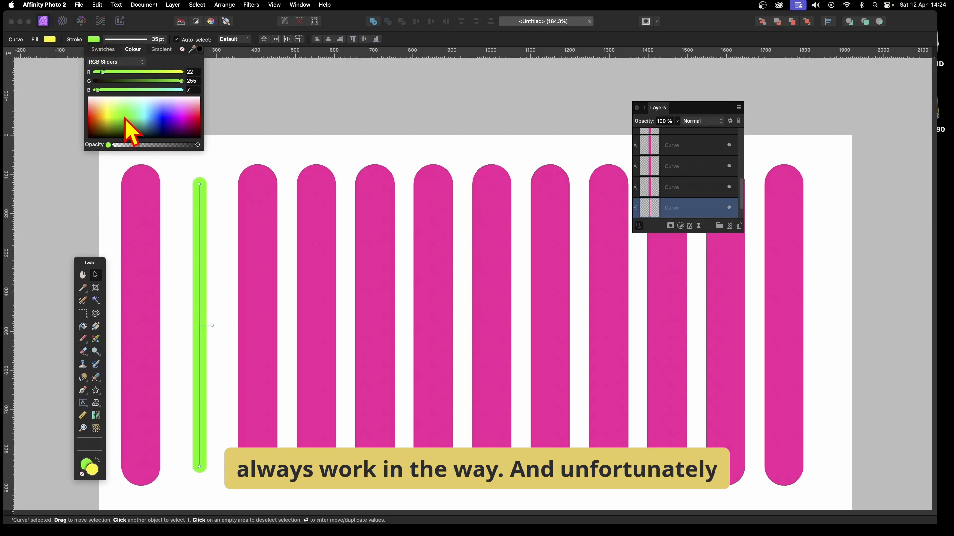
Recolour the third line's stroke to red, RGB 255, 47, 106, and set its width to 47 pt
{"action": "left_click", "coordinate": [250, 244]}
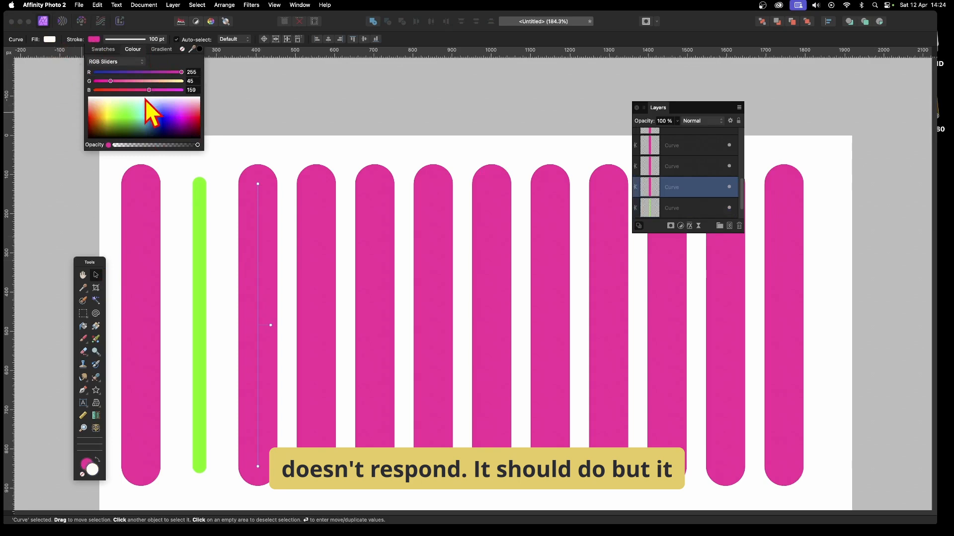
{"action": "left_click", "coordinate": [193, 122]}
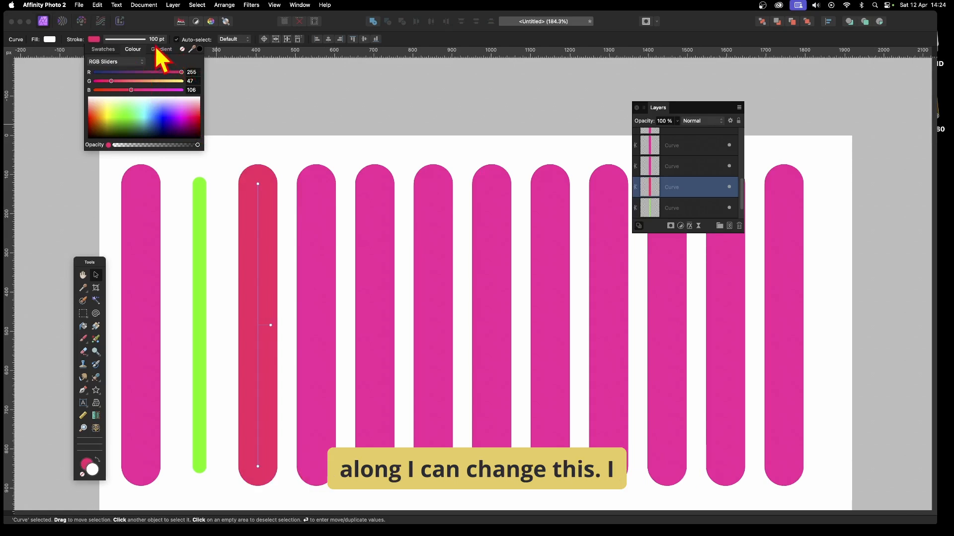
{"action": "left_click", "coordinate": [140, 40]}
{"action": "left_click_drag", "start_coordinate": [164, 67], "coordinate": [155, 66]}
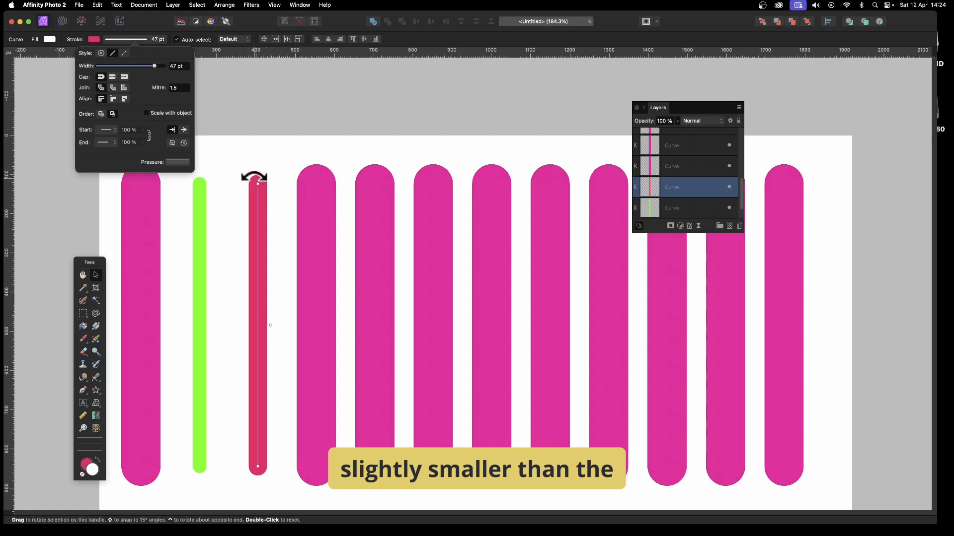
Recolour the fourth line's stroke to deep blue
{"action": "left_click", "coordinate": [322, 226]}
{"action": "left_click", "coordinate": [93, 39]}
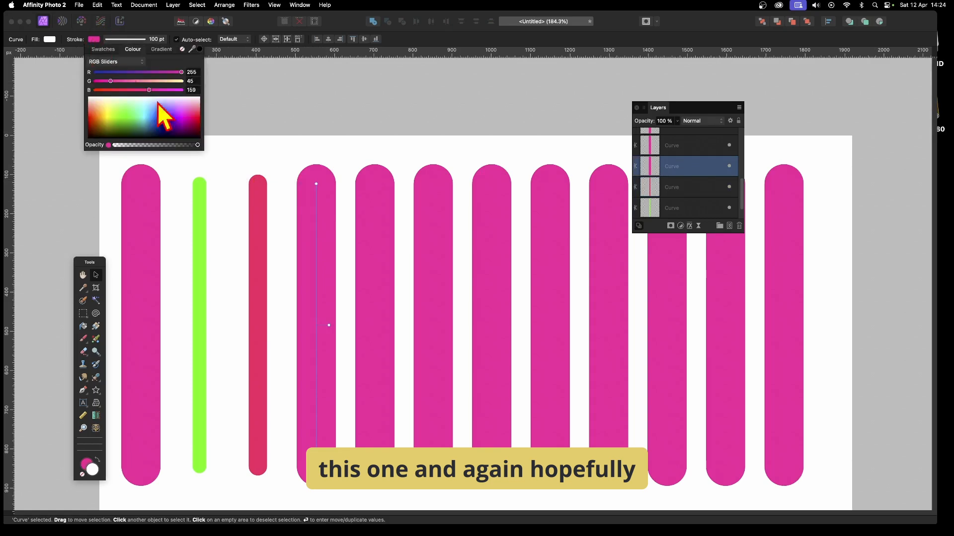
{"action": "left_click", "coordinate": [169, 120]}
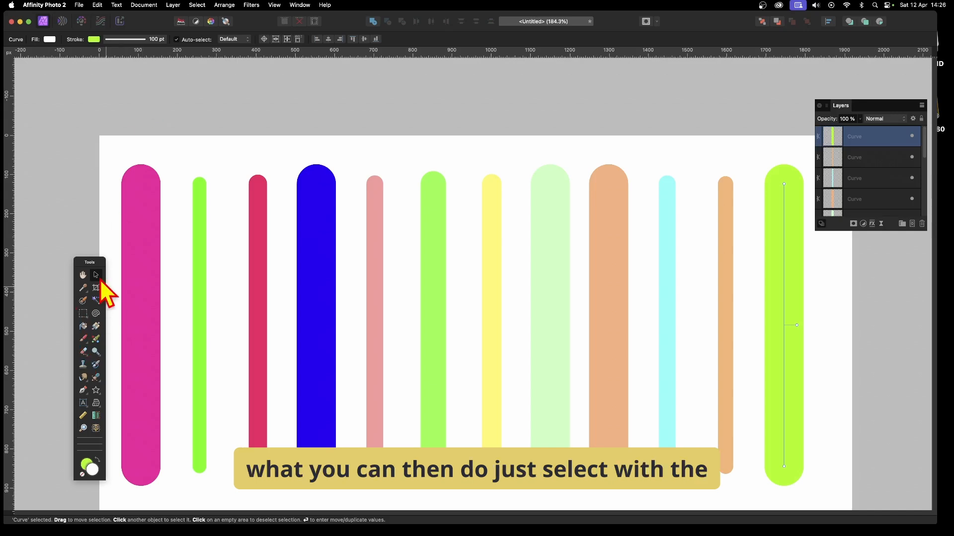
Apply a 3D effect to all 12 lines with 42.4 px radius, 1.8 px soften, and light azimuth -102.1° and elevation 46.3°
{"action": "left_click_drag", "start_coordinate": [74, 121], "coordinate": [838, 503]}
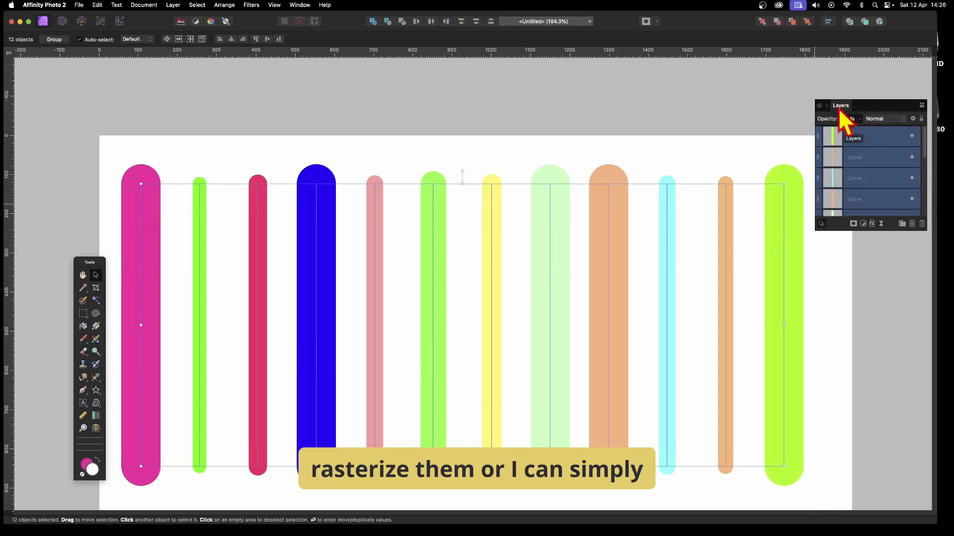
{"action": "left_click", "coordinate": [873, 224]}
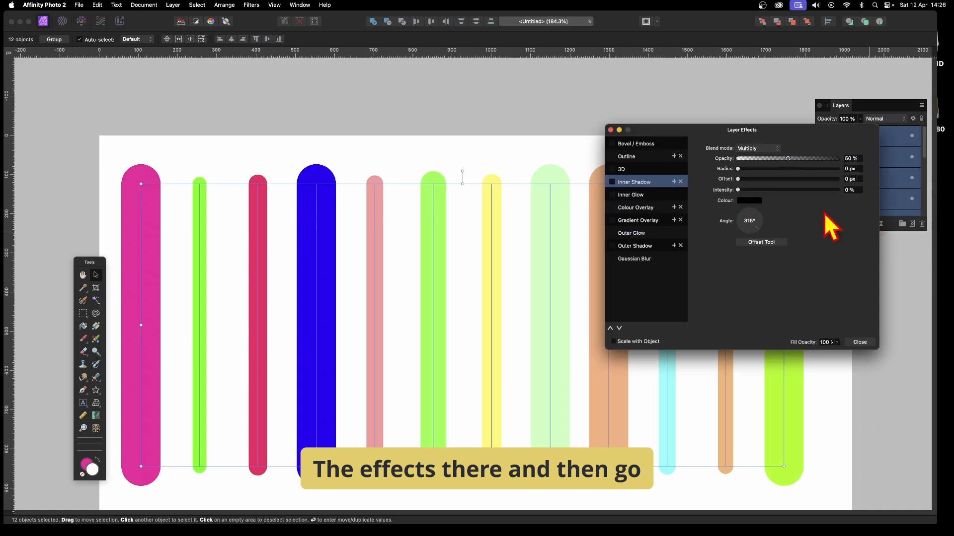
{"action": "left_click", "coordinate": [621, 169]}
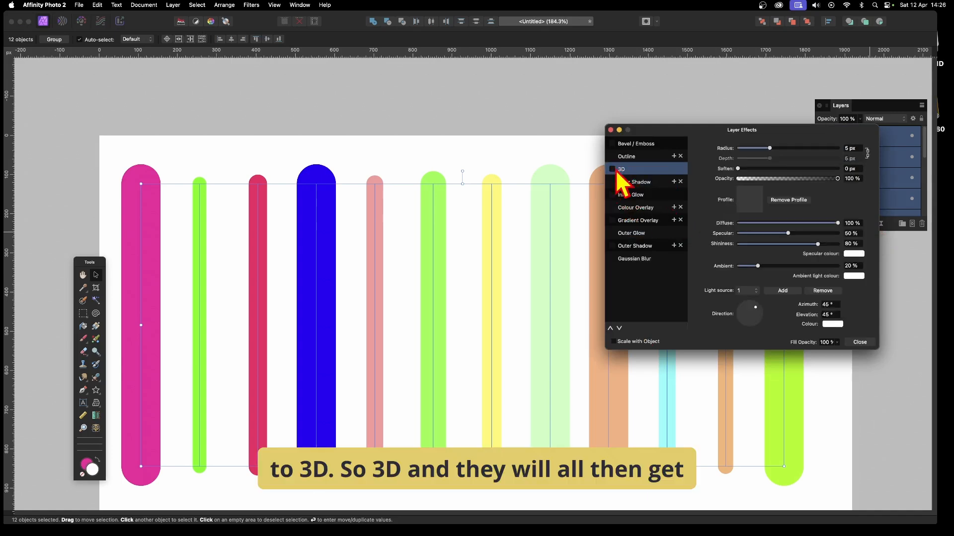
{"action": "left_click_drag", "start_coordinate": [772, 149], "coordinate": [800, 149]}
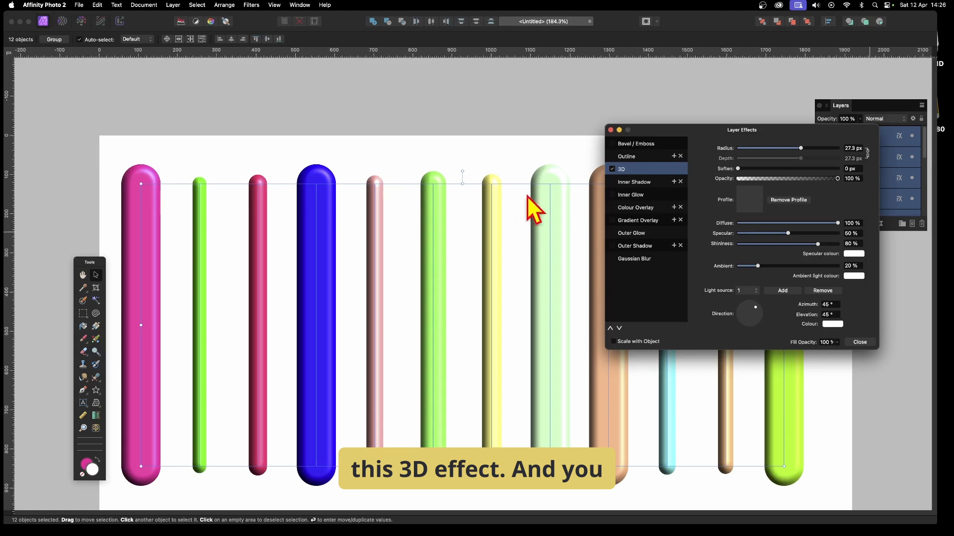
{"action": "left_click_drag", "start_coordinate": [740, 137], "coordinate": [812, 132]}
{"action": "left_click_drag", "start_coordinate": [872, 144], "coordinate": [891, 143]}
{"action": "left_click_drag", "start_coordinate": [810, 164], "coordinate": [833, 164]}
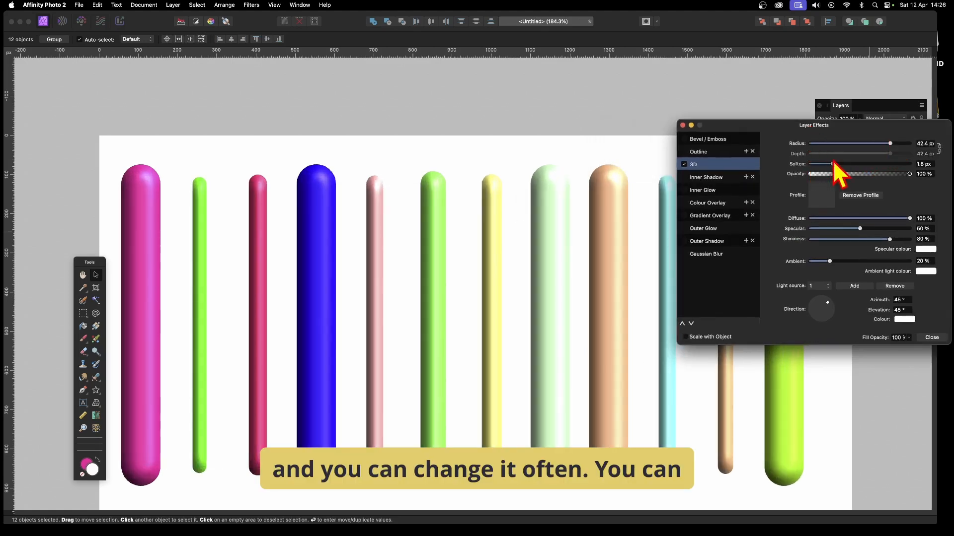
{"action": "mouse_move", "coordinate": [828, 304]}
{"action": "left_mouse_down"}
{"action": "mouse_move", "coordinate": [811, 309]}
{"action": "mouse_move", "coordinate": [819, 316]}
{"action": "left_mouse_up"}
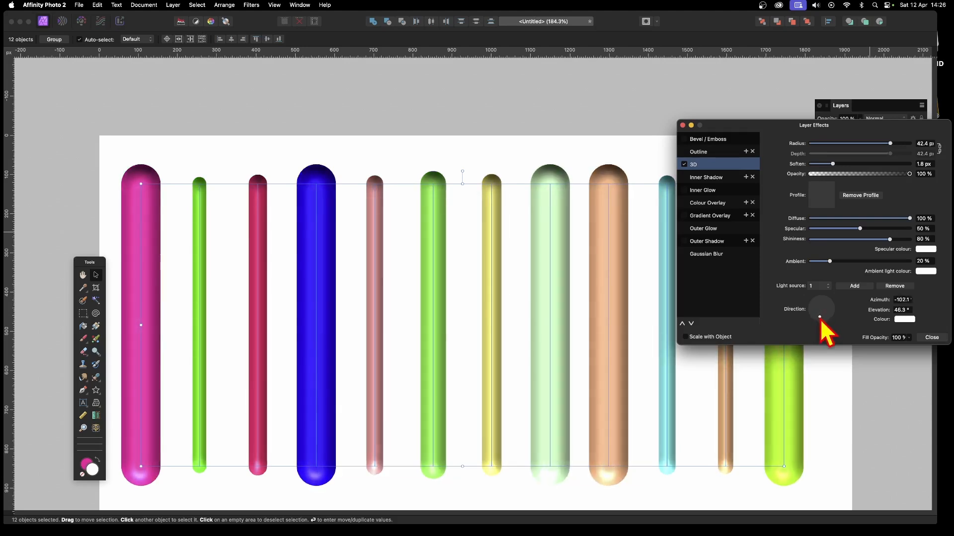
Add an Outer Shadow effect to all the lines with 15.2 px radius, 17 px offset and 49% intensity
{"action": "left_click", "coordinate": [694, 242]}
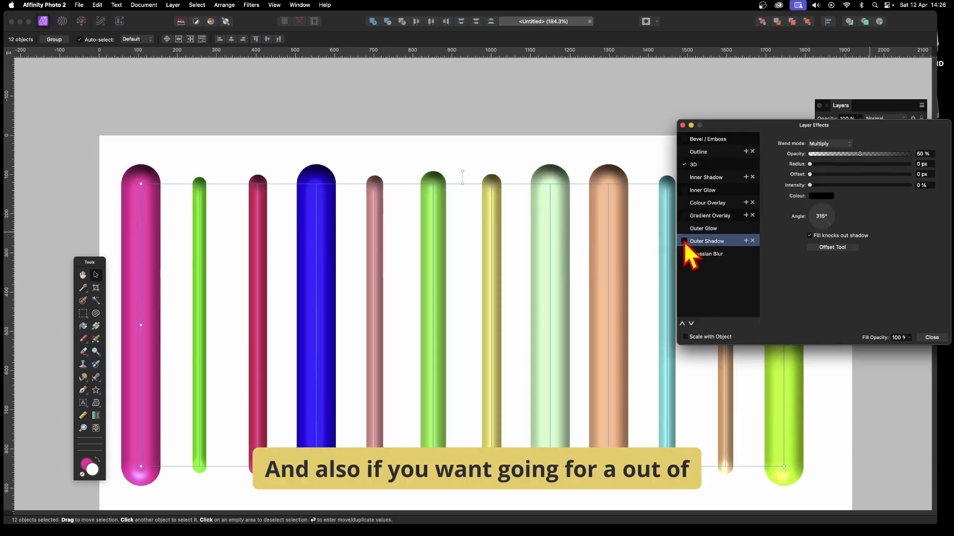
{"action": "left_click", "coordinate": [684, 241]}
{"action": "left_click_drag", "start_coordinate": [828, 165], "coordinate": [860, 175]}
{"action": "left_click", "coordinate": [858, 185]}
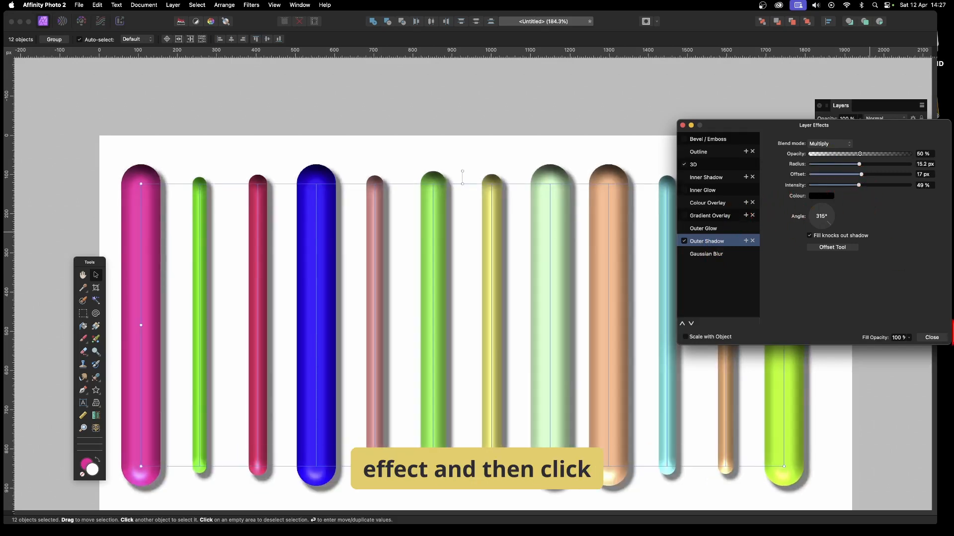
{"action": "left_click", "coordinate": [931, 338]}
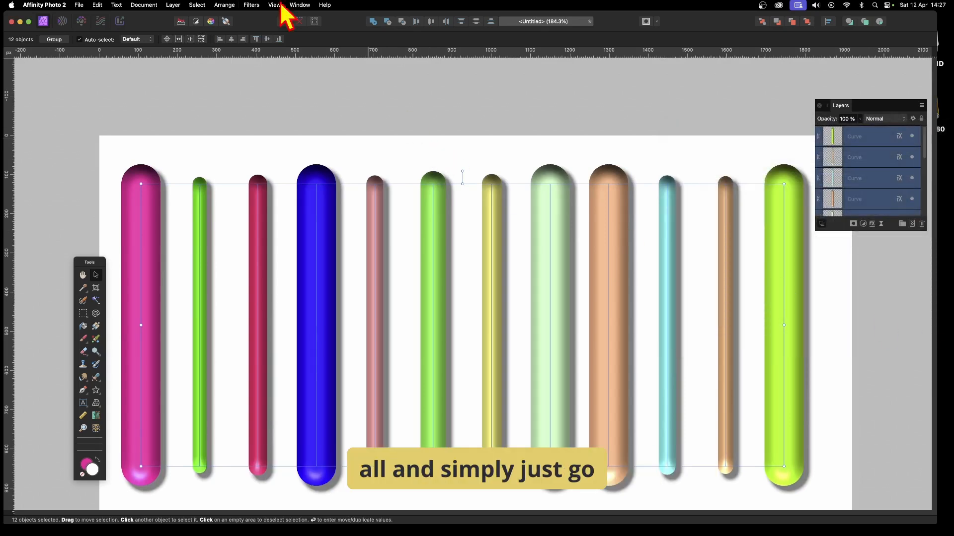
Rasterise all the selected lines without preserving the layer FX
{"action": "left_click", "coordinate": [172, 5]}
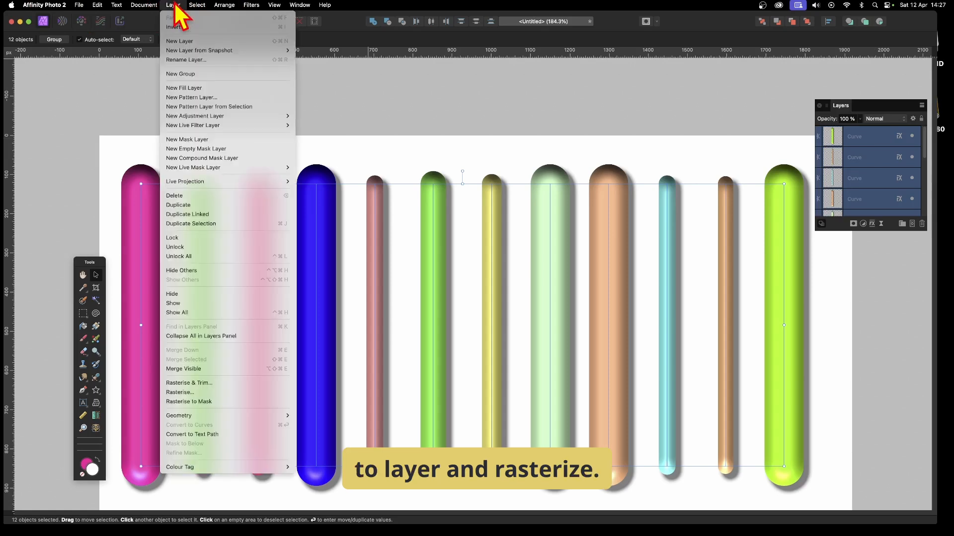
{"action": "left_click", "coordinate": [197, 392]}
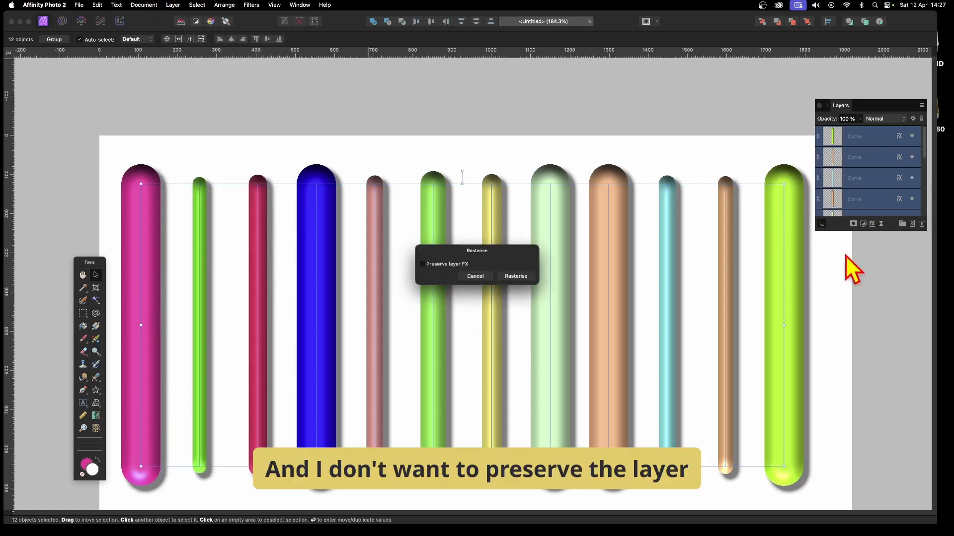
{"action": "left_click", "coordinate": [516, 277]}
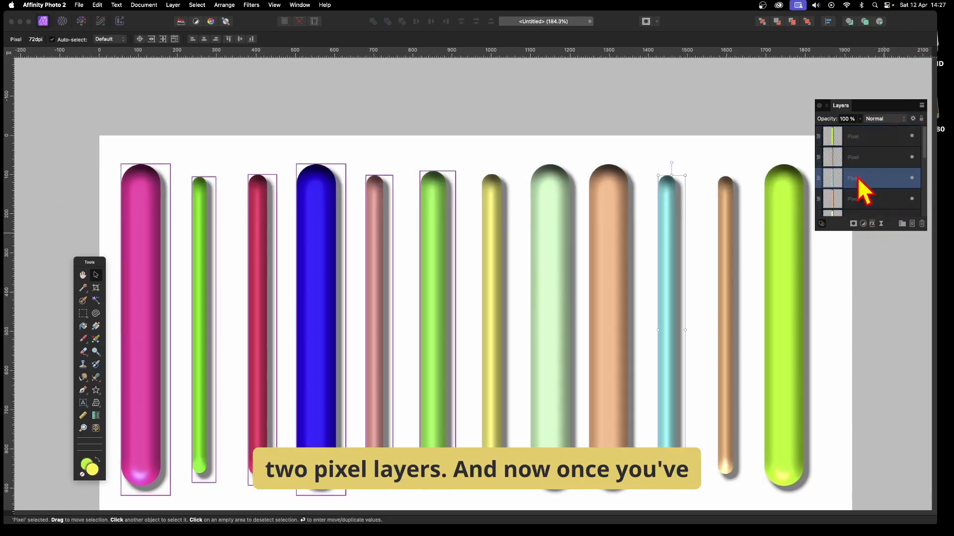
Select all 12 rasterised lines and merge them into a single pixel layer
{"action": "left_click", "coordinate": [433, 253]}
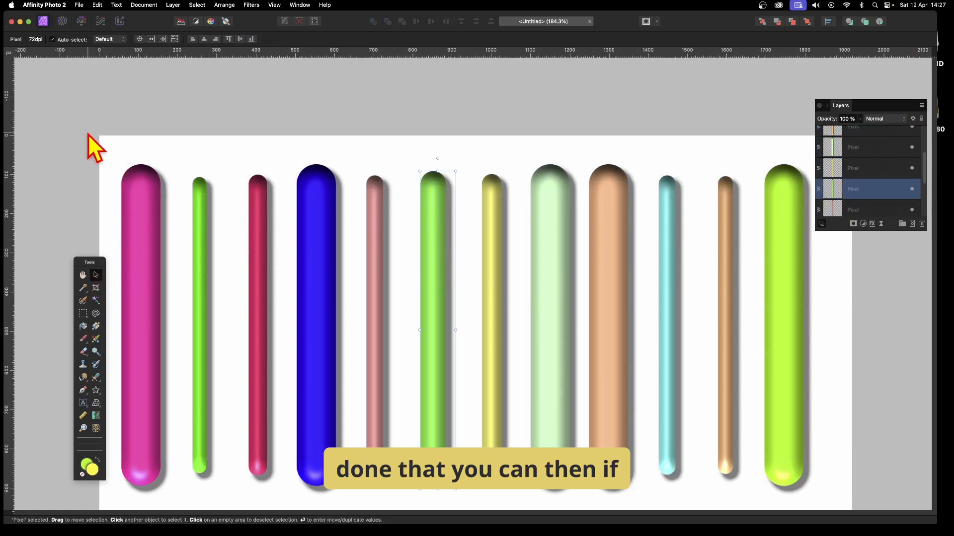
{"action": "left_click_drag", "start_coordinate": [87, 132], "coordinate": [876, 516]}
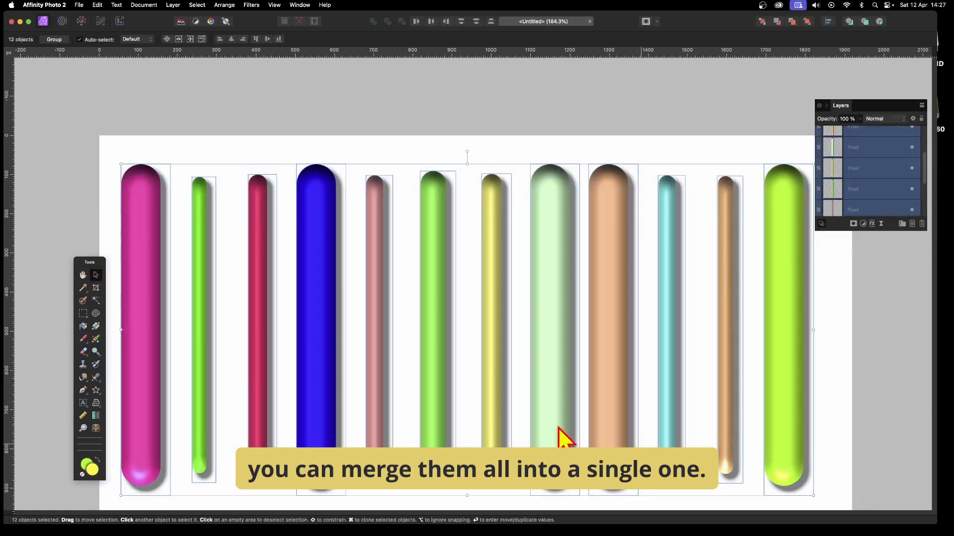
{"action": "left_click", "coordinate": [172, 5]}
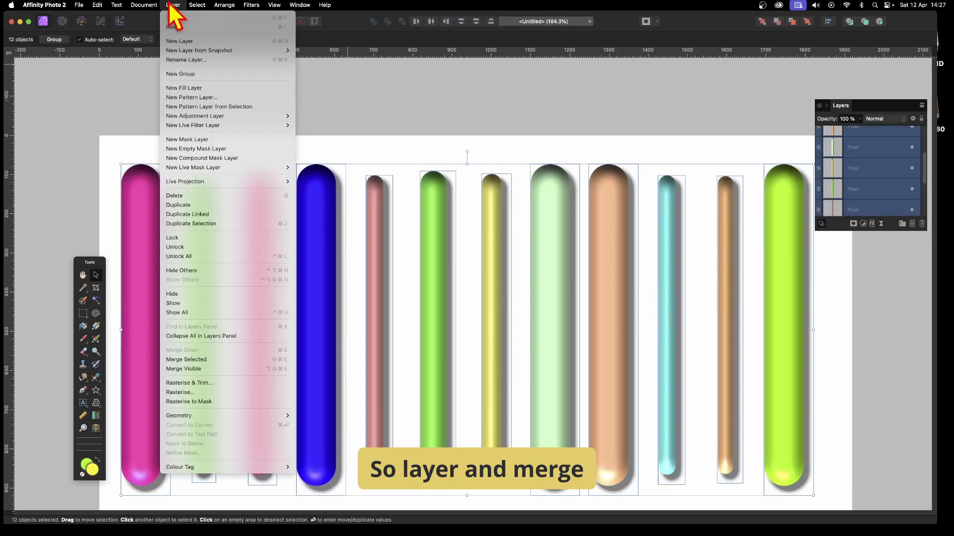
{"action": "left_click", "coordinate": [208, 360]}
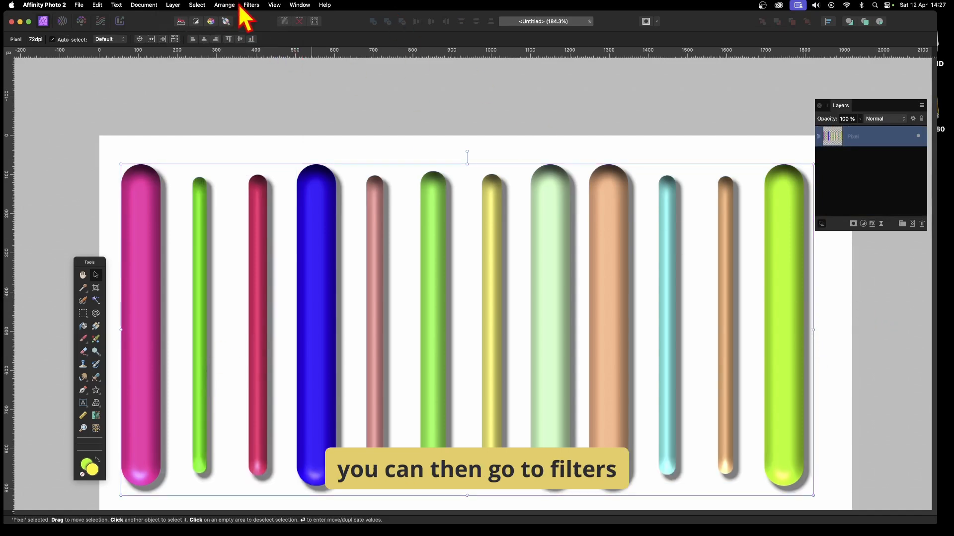
Start the Deform distortion on the merged layer and place five pins across the middle and right-hand lines
{"action": "left_click", "coordinate": [254, 6]}
{"action": "mouse_move", "coordinate": [257, 53]}
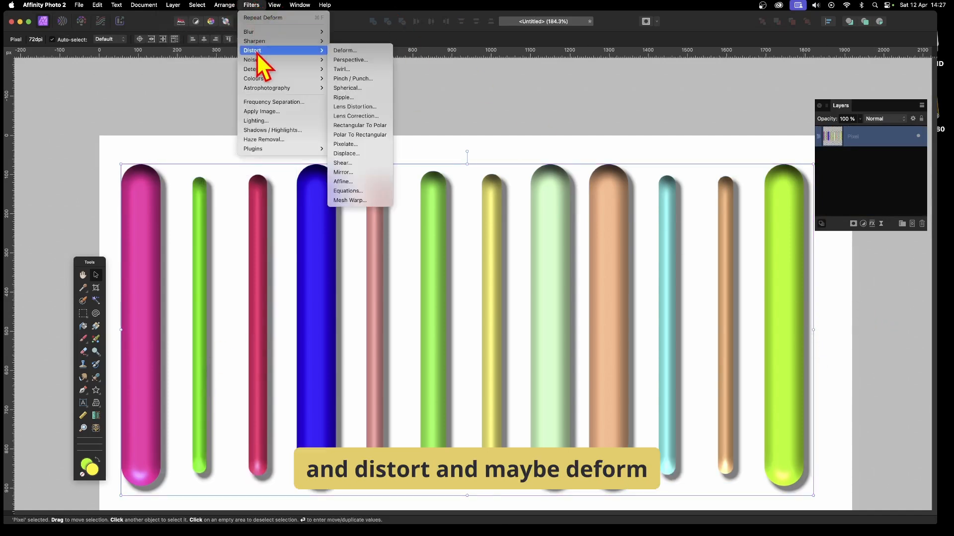
{"action": "left_click", "coordinate": [346, 51]}
{"action": "left_click_drag", "start_coordinate": [852, 453], "coordinate": [542, 252]}
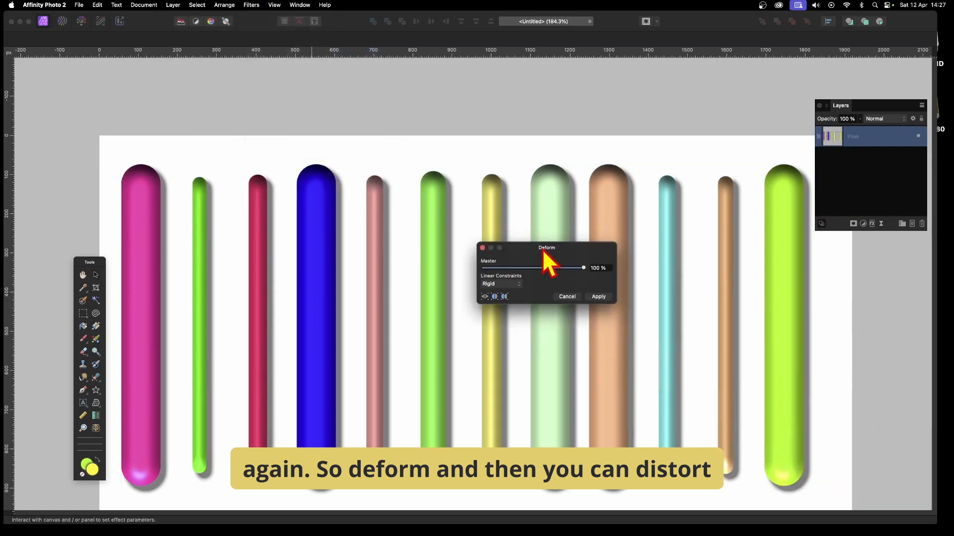
{"action": "left_click", "coordinate": [361, 272]}
{"action": "left_click", "coordinate": [418, 375]}
{"action": "left_click", "coordinate": [462, 326]}
{"action": "left_click", "coordinate": [551, 360]}
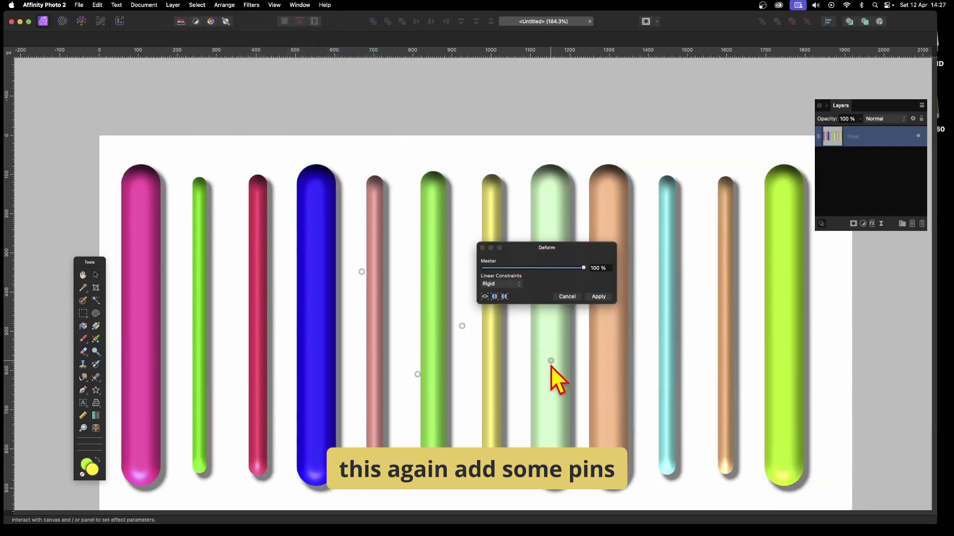
{"action": "left_click", "coordinate": [643, 389]}
Pull the pale green line's pin toward the centre, and add two pins beside the blue line and drag them inward
{"action": "left_click_drag", "start_coordinate": [551, 361], "coordinate": [435, 381]}
{"action": "left_click", "coordinate": [276, 339]}
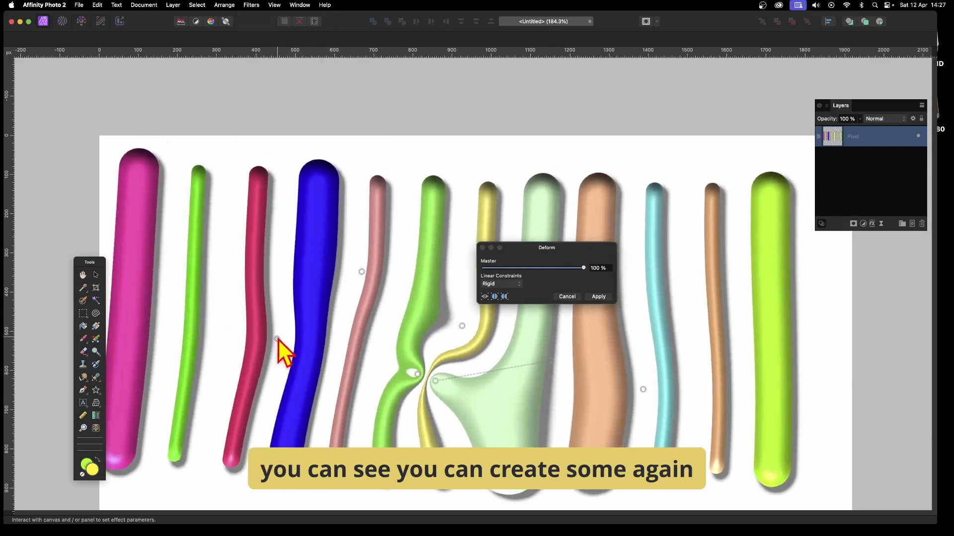
{"action": "left_click_drag", "start_coordinate": [276, 339], "coordinate": [362, 358]}
{"action": "left_click", "coordinate": [293, 291]}
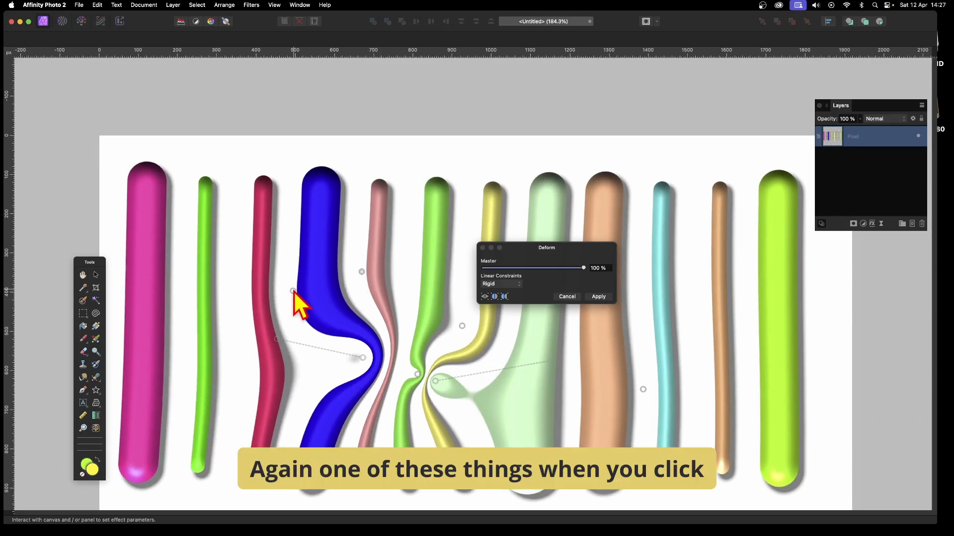
{"action": "left_click_drag", "start_coordinate": [293, 291], "coordinate": [430, 322]}
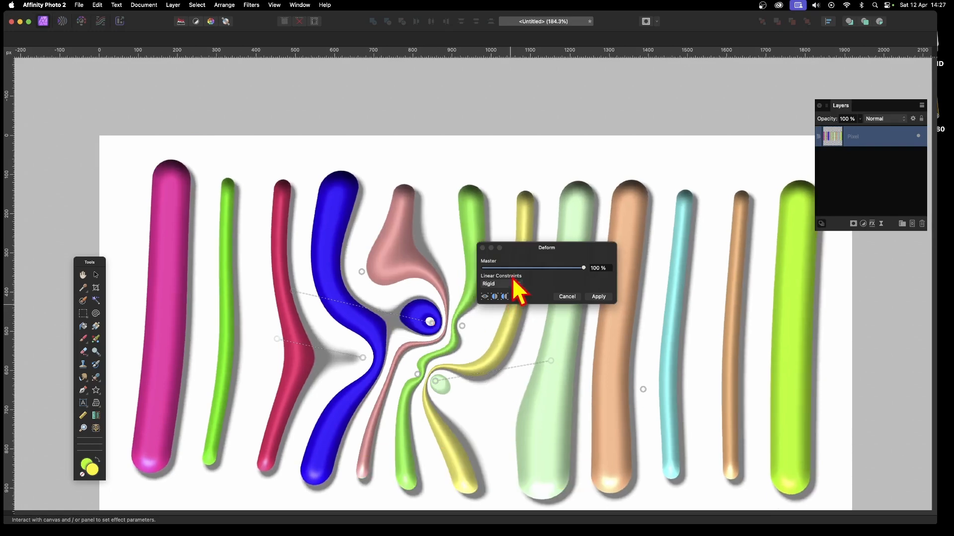
Set the linear constraints to Similarity, warp the left-hand lines with two more dragged pins, and apply the deformation
{"action": "left_click", "coordinate": [516, 283]}
{"action": "left_click", "coordinate": [509, 297]}
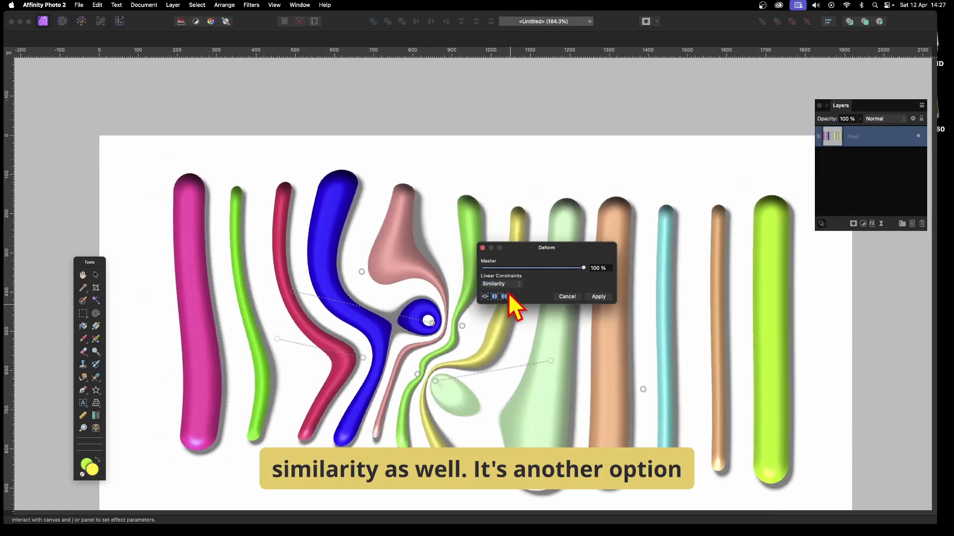
{"action": "left_click", "coordinate": [244, 378]}
{"action": "left_click_drag", "start_coordinate": [244, 378], "coordinate": [148, 248]}
{"action": "left_click", "coordinate": [312, 236]}
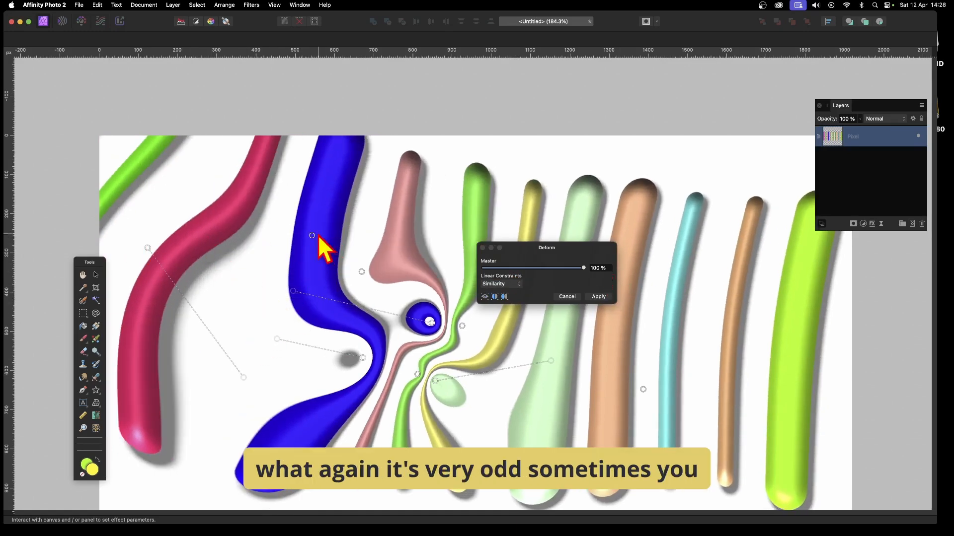
{"action": "left_click_drag", "start_coordinate": [312, 236], "coordinate": [281, 283]}
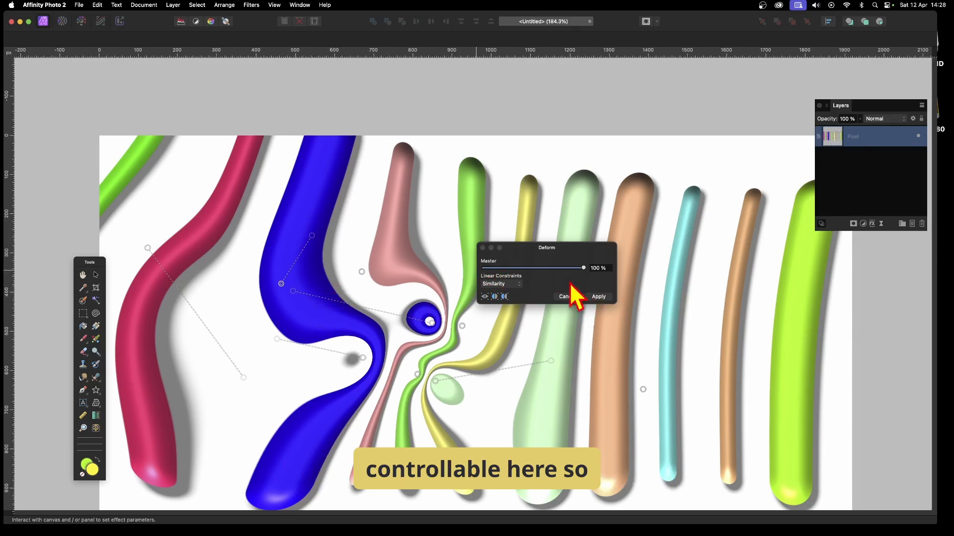
{"action": "left_click", "coordinate": [601, 297]}
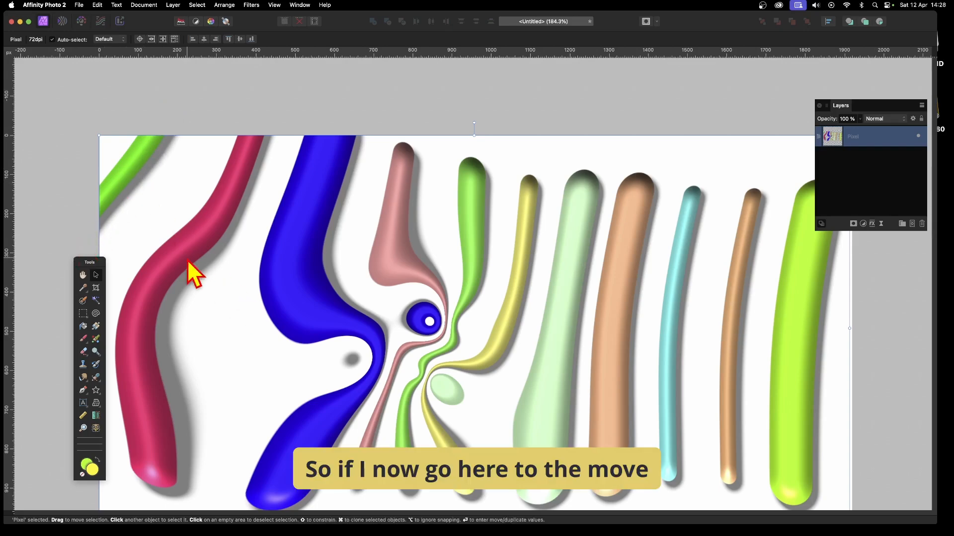
Reposition and shrink the deformed lines layer, and cover the page with overlapping duplicates, stretching the topmost copy vertically
{"action": "left_click_drag", "start_coordinate": [162, 281], "coordinate": [276, 325]}
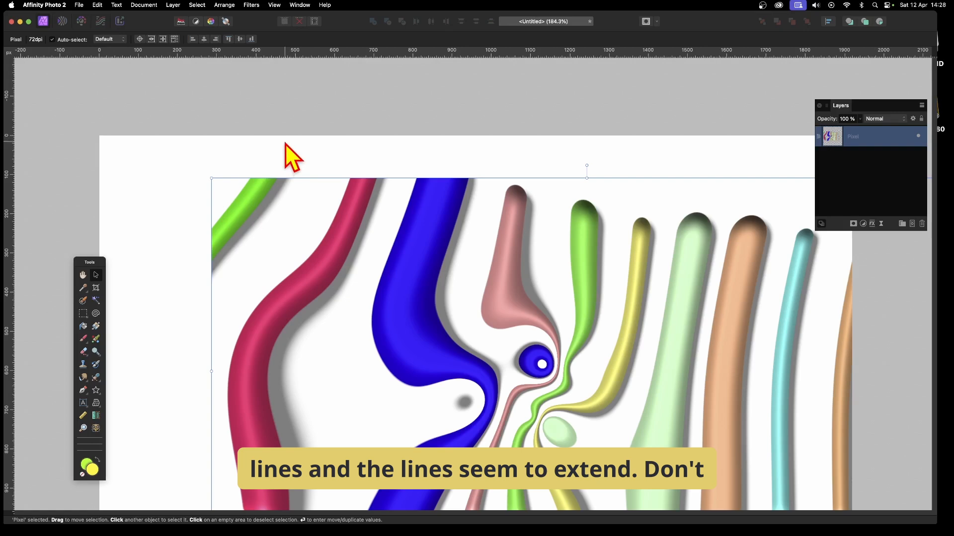
{"action": "left_click_drag", "start_coordinate": [210, 179], "coordinate": [288, 278]}
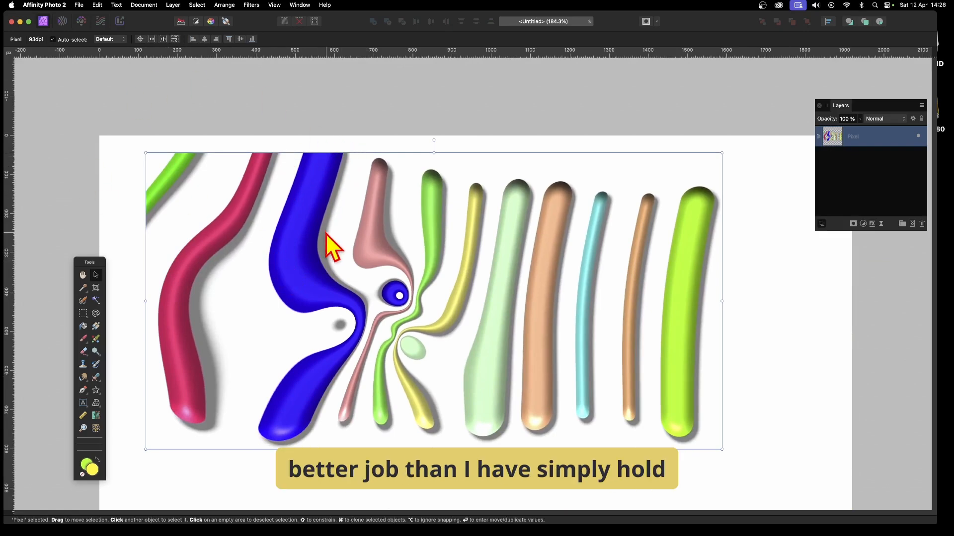
{"action": "mouse_move", "coordinate": [301, 261]}
{"action": "left_mouse_down"}
{"action": "mouse_move", "coordinate": [264, 311]}
{"action": "mouse_move", "coordinate": [243, 288]}
{"action": "mouse_move", "coordinate": [308, 352]}
{"action": "mouse_move", "coordinate": [405, 260]}
{"action": "mouse_move", "coordinate": [390, 202]}
{"action": "mouse_move", "coordinate": [384, 217]}
{"action": "mouse_move", "coordinate": [480, 264]}
{"action": "mouse_move", "coordinate": [533, 341]}
{"action": "mouse_move", "coordinate": [521, 342]}
{"action": "mouse_move", "coordinate": [571, 395]}
{"action": "mouse_move", "coordinate": [545, 426]}
{"action": "mouse_move", "coordinate": [372, 405]}
{"action": "mouse_move", "coordinate": [410, 362]}
{"action": "left_mouse_up"}
{"action": "left_click_drag", "start_coordinate": [453, 312], "coordinate": [453, 89]}
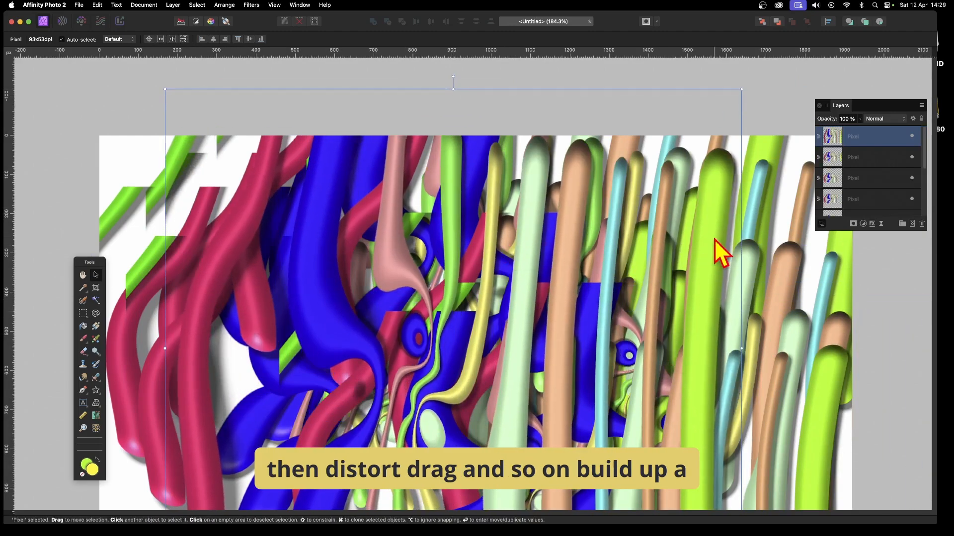